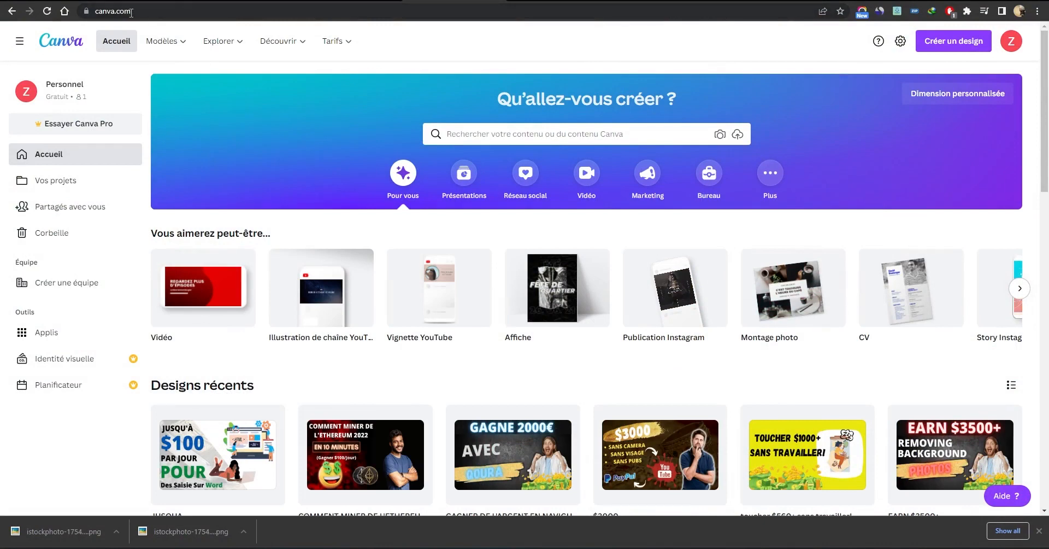
Create a new blank design with a custom size of 1280 × 720 px
click(953, 47)
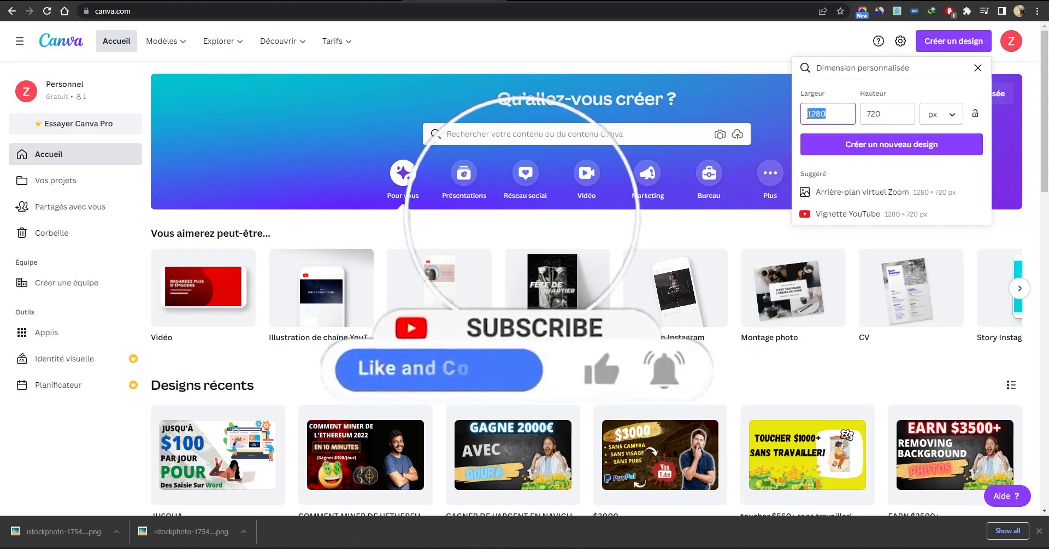
click(832, 114)
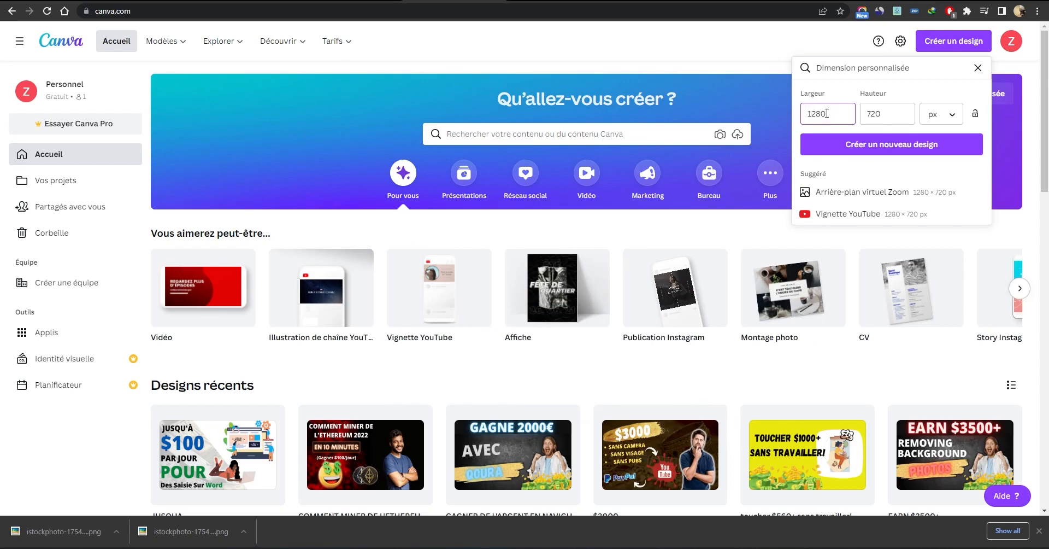
click(855, 152)
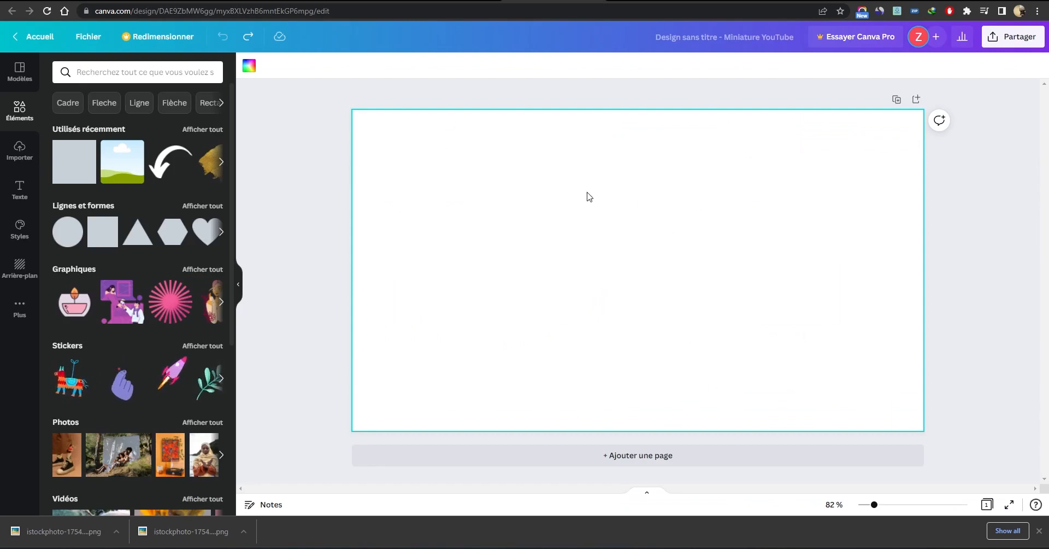
click(321, 144)
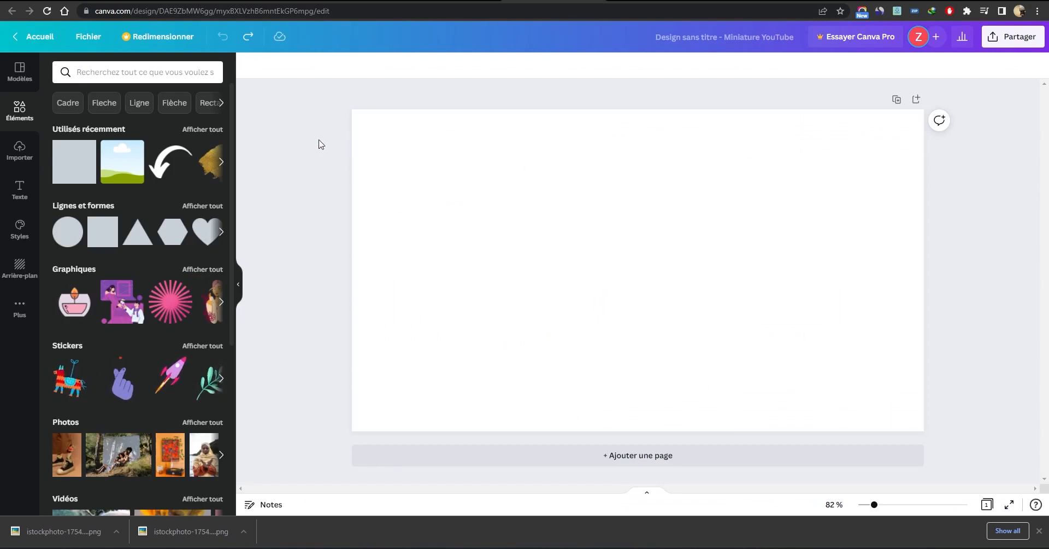
Place two grey squares on the page, the second one lower and further right, overlapping the first one's corner
drag(94, 181, 507, 185)
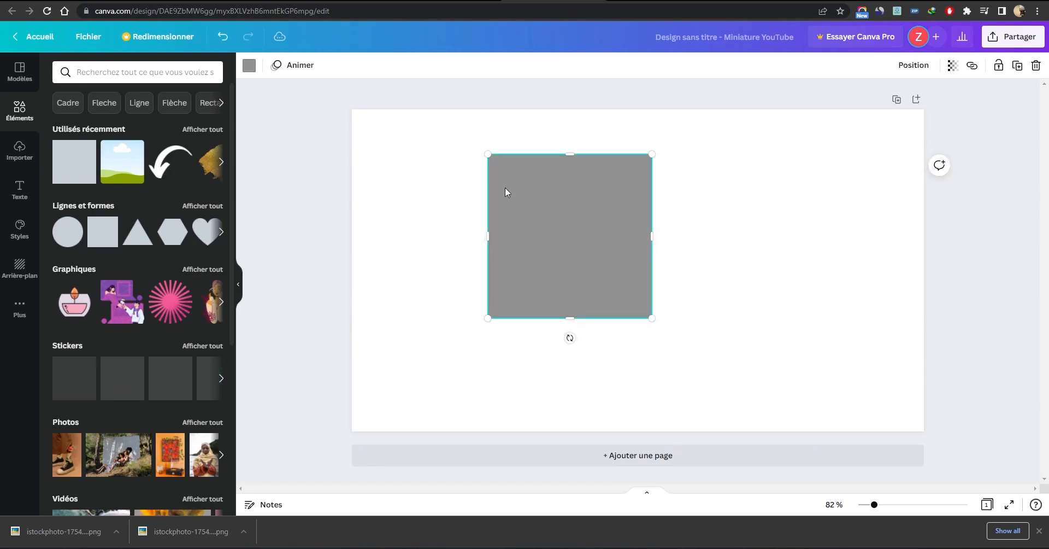
drag(87, 174, 664, 205)
click(767, 147)
click(726, 265)
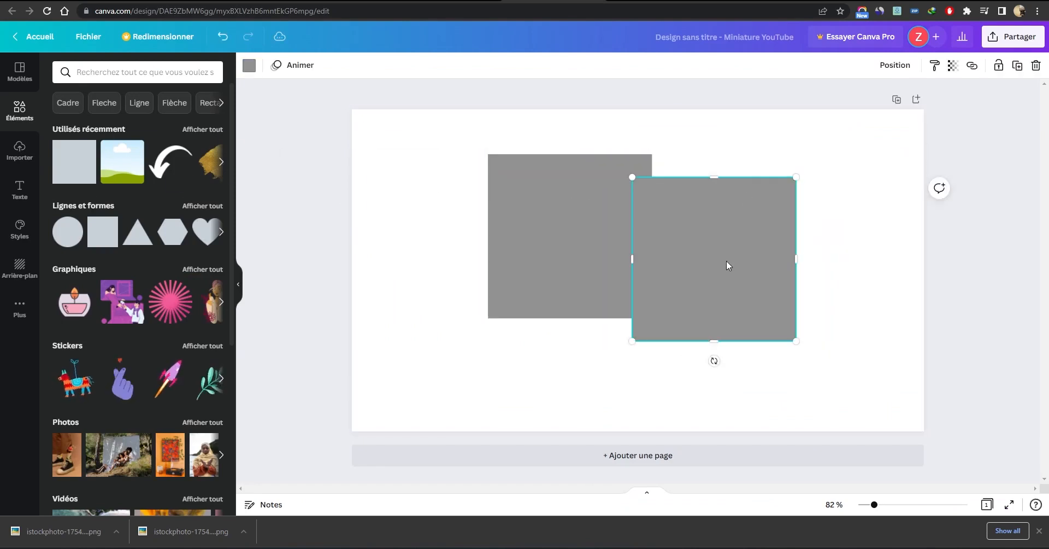
Colour the second square red and shift it left so it covers more of the grey square
click(249, 66)
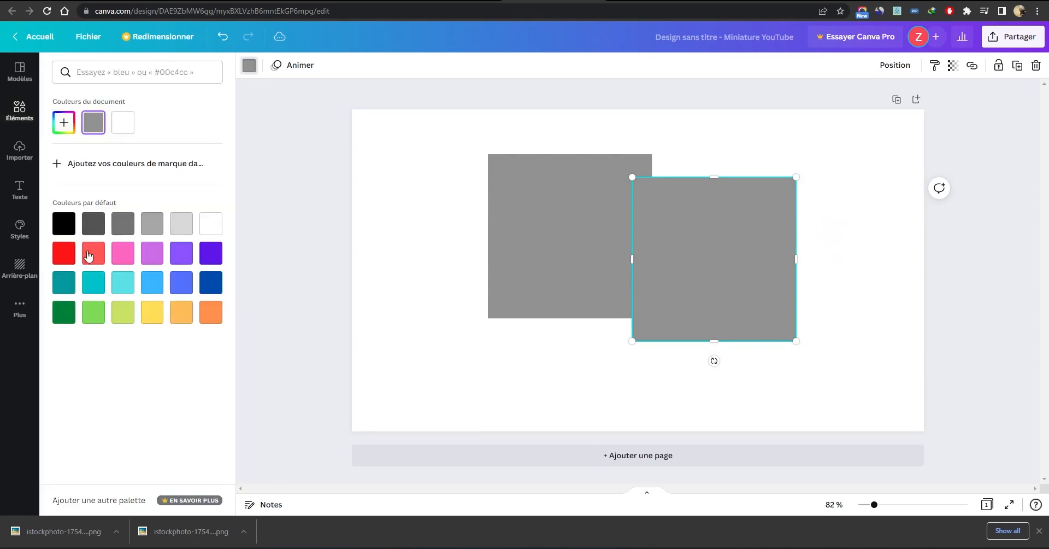
click(65, 258)
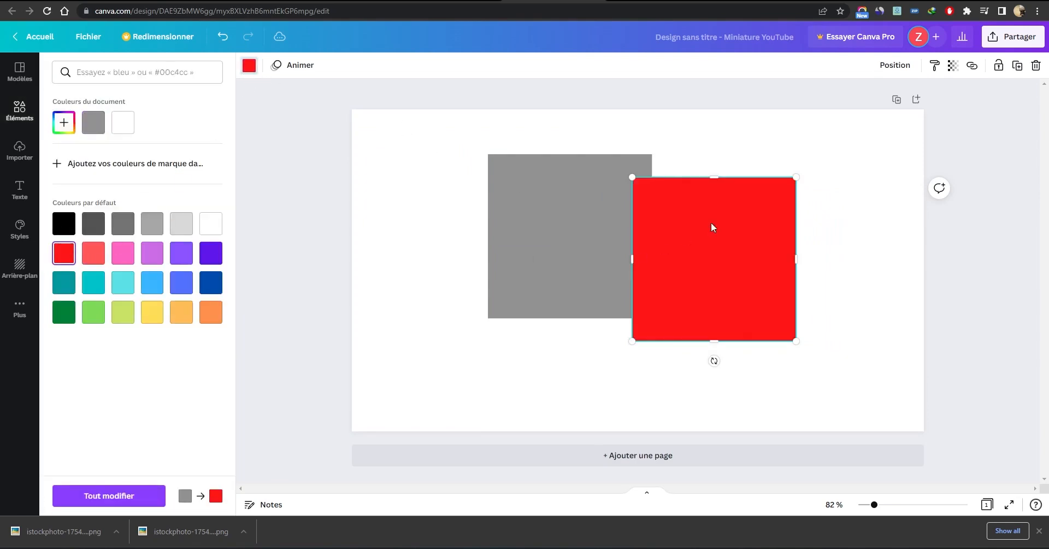
drag(750, 302, 668, 304)
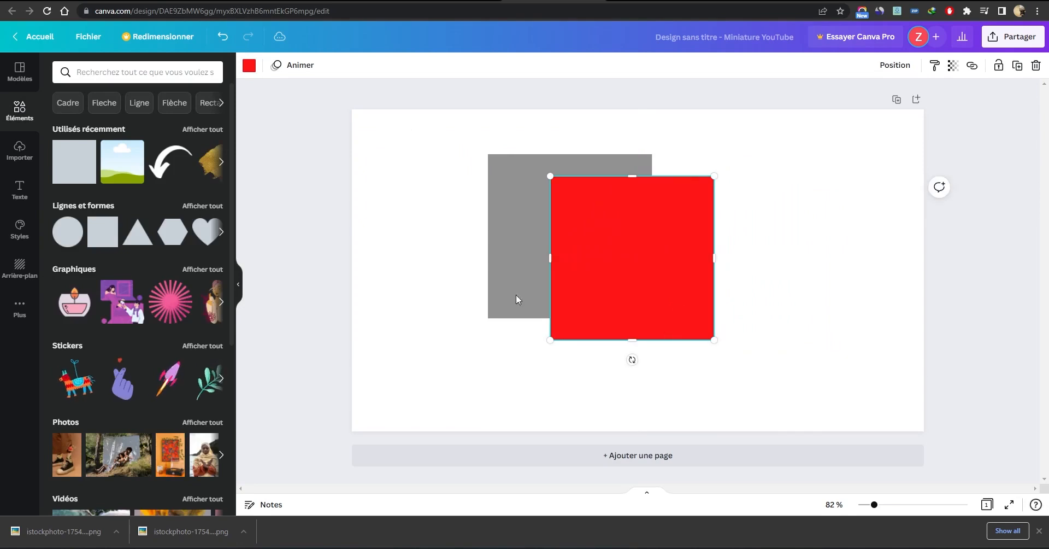
Add a circle, colour it black, and position it over the left parts of the grey and red squares
drag(67, 231, 496, 243)
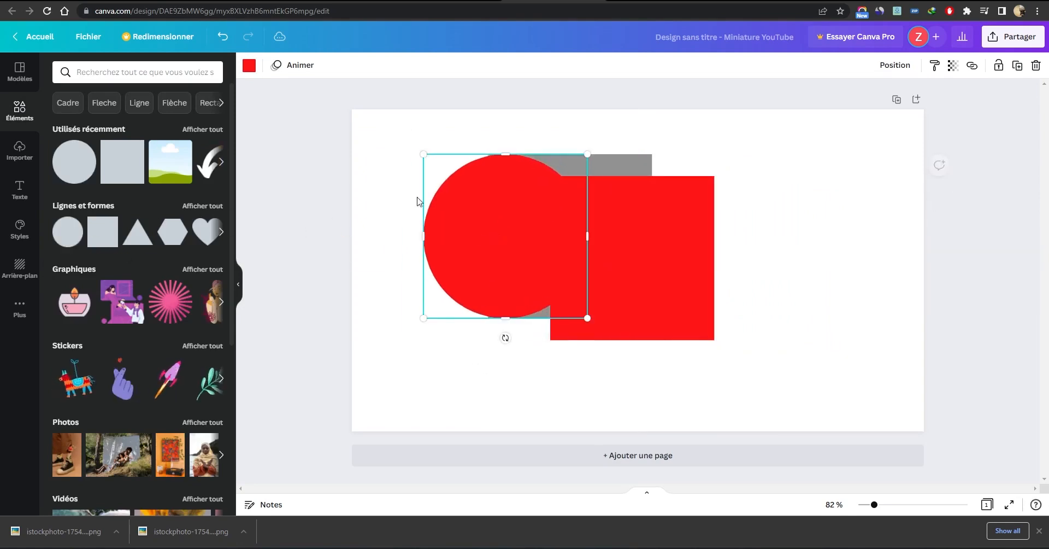
click(249, 65)
click(64, 229)
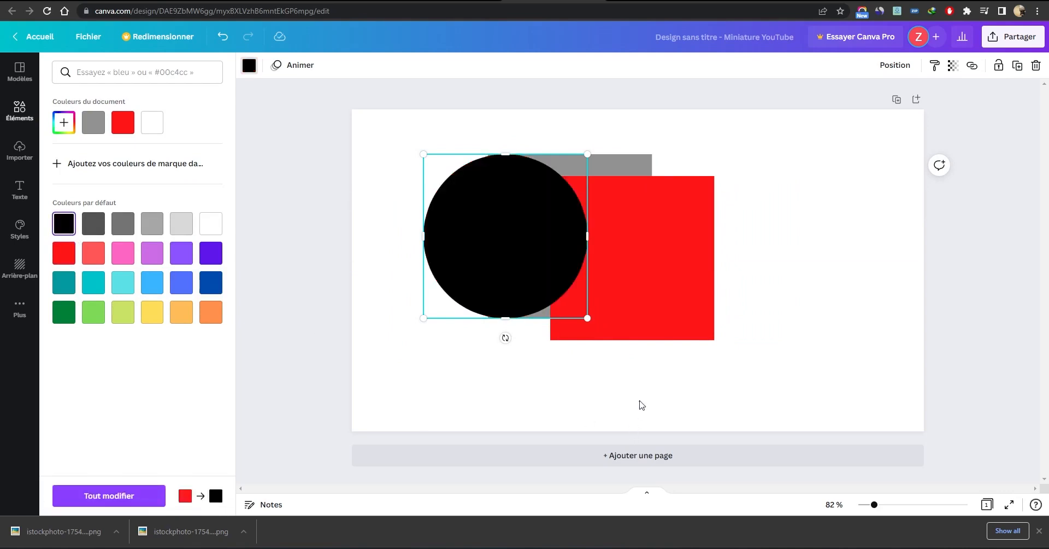
click(821, 295)
drag(490, 236, 534, 276)
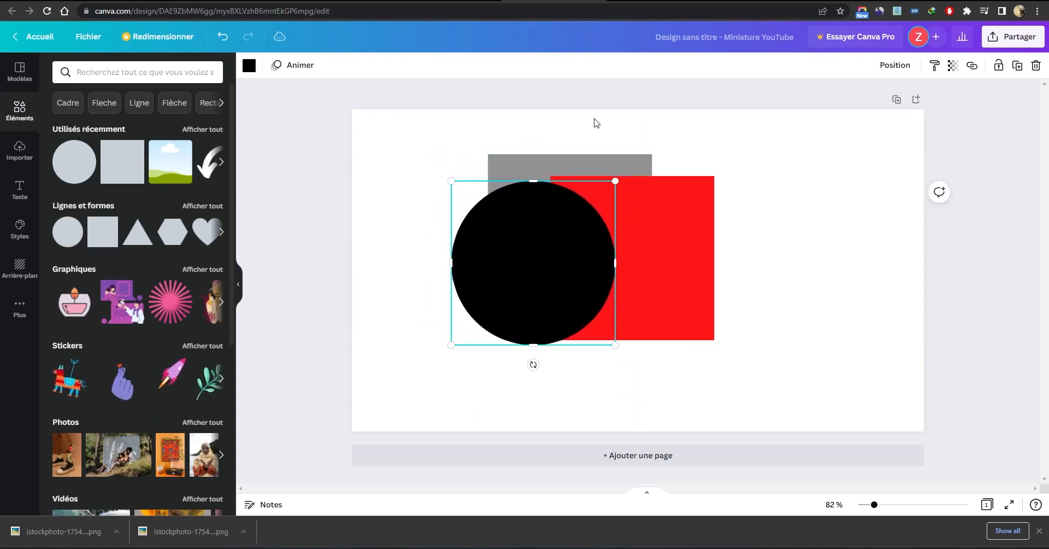
click(854, 281)
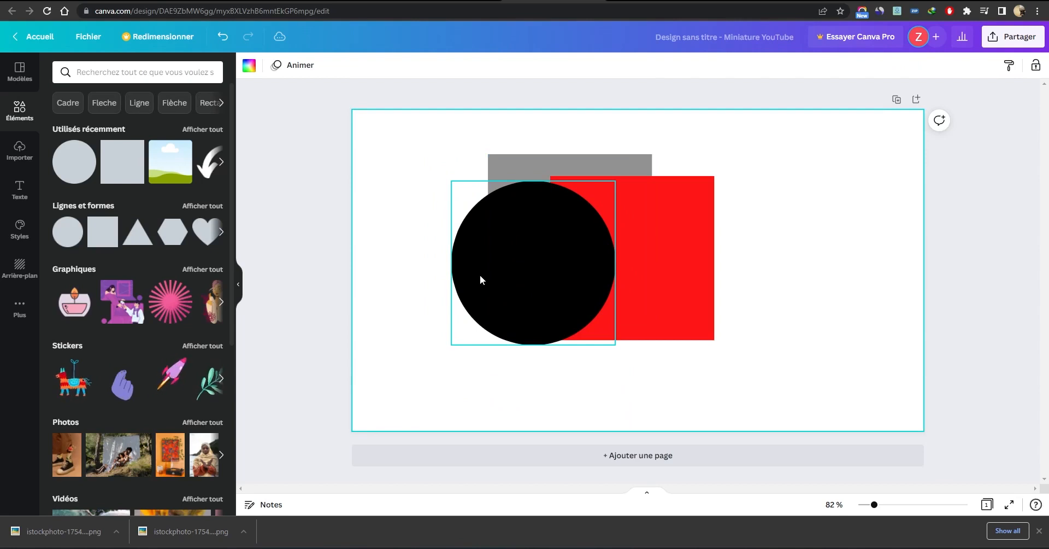
Send the black circle to the back, behind both squares
click(482, 289)
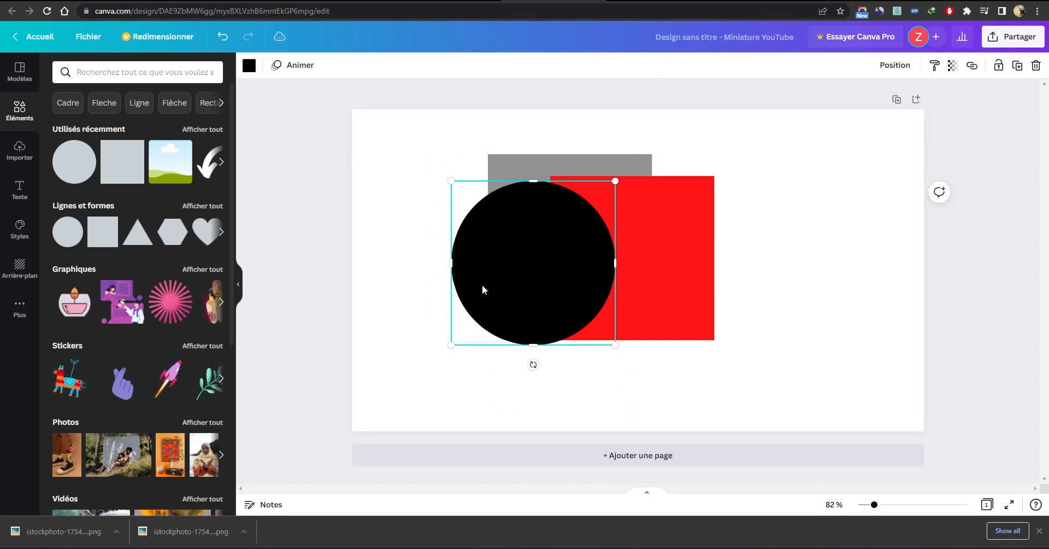
right_click(512, 246)
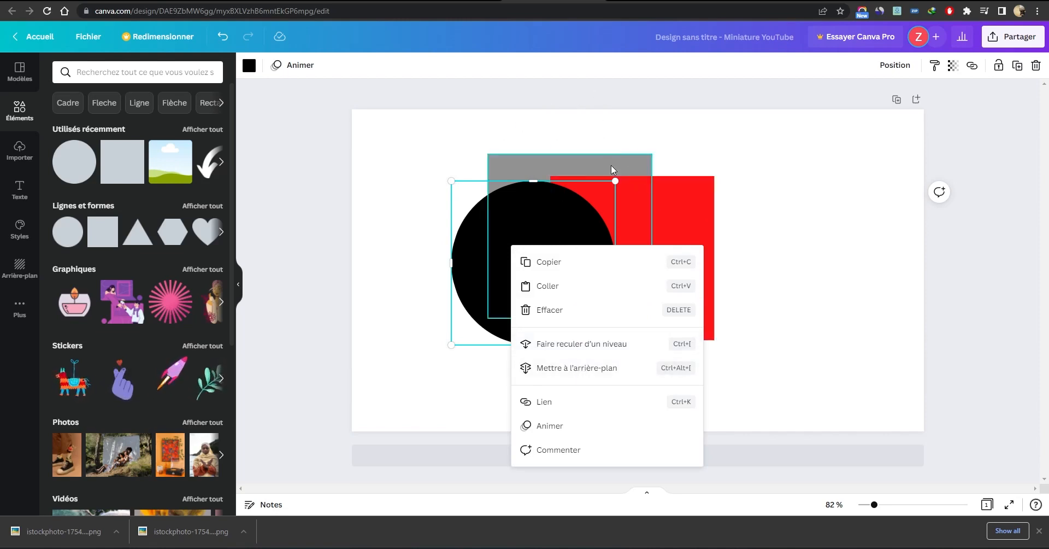
click(634, 367)
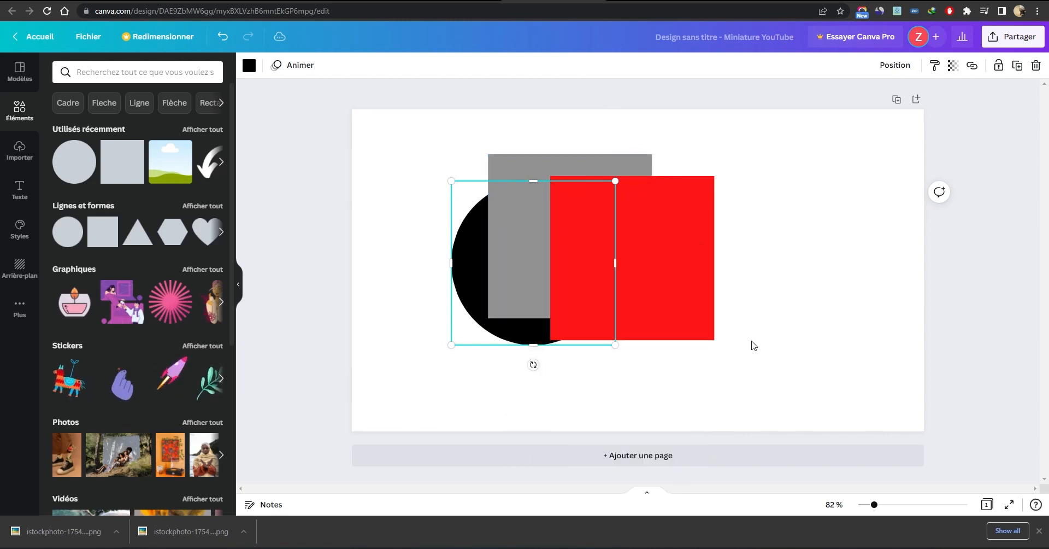
click(832, 327)
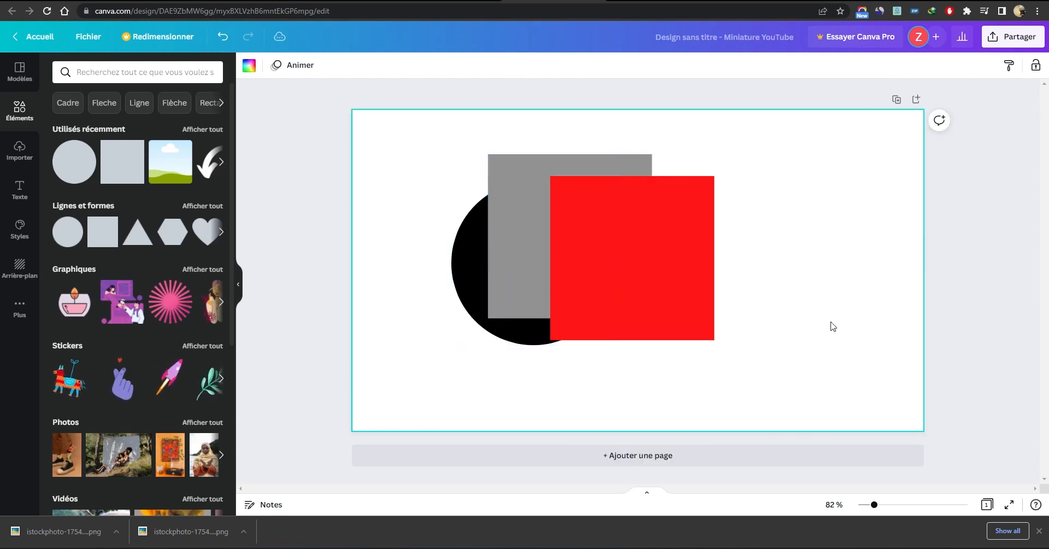
Undo sending the black circle to the back, redo it once, and undo it again
click(221, 38)
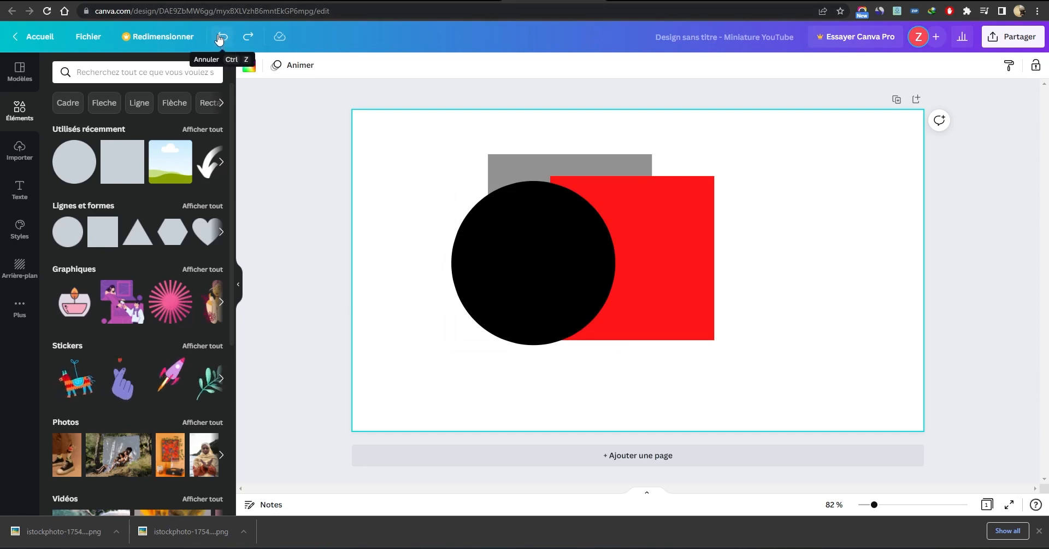
click(246, 36)
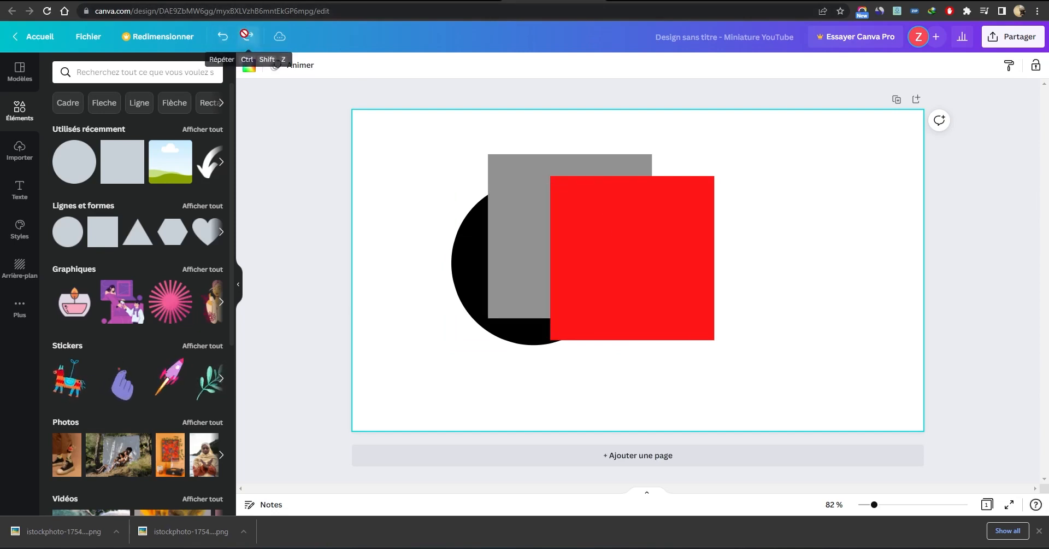
click(230, 41)
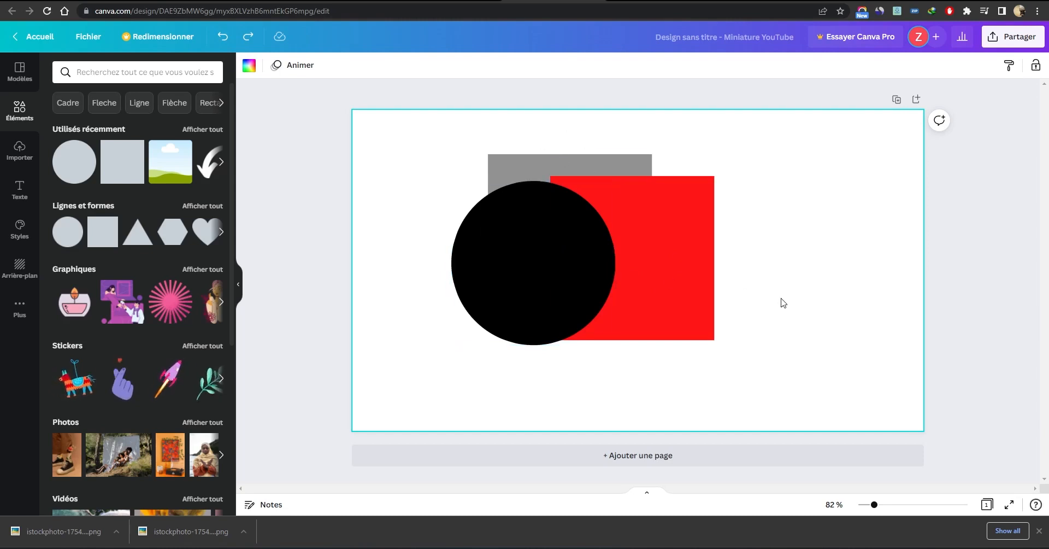
Send the black circle backward one level so it sits between the red and grey squares
click(538, 268)
right_click(538, 268)
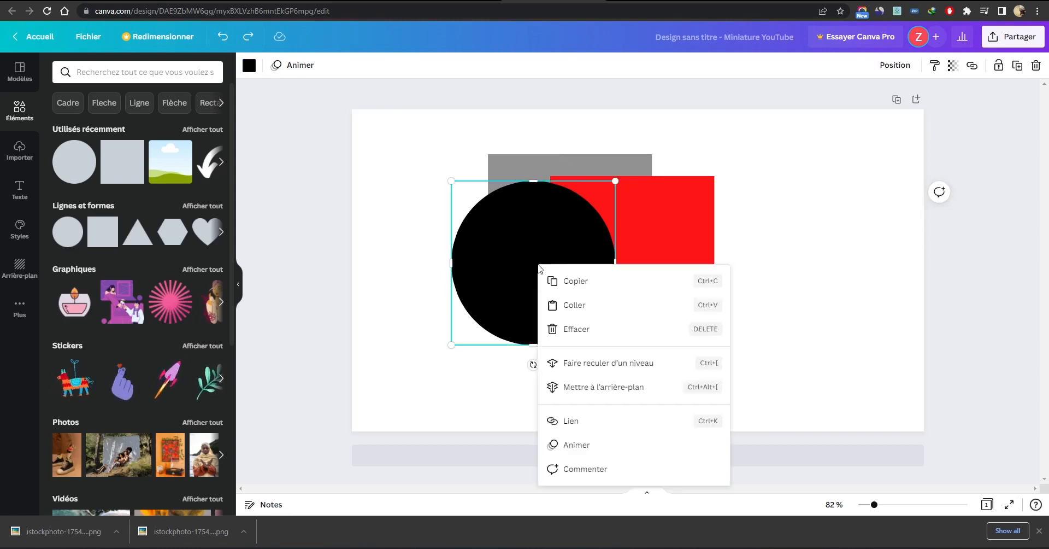
click(608, 363)
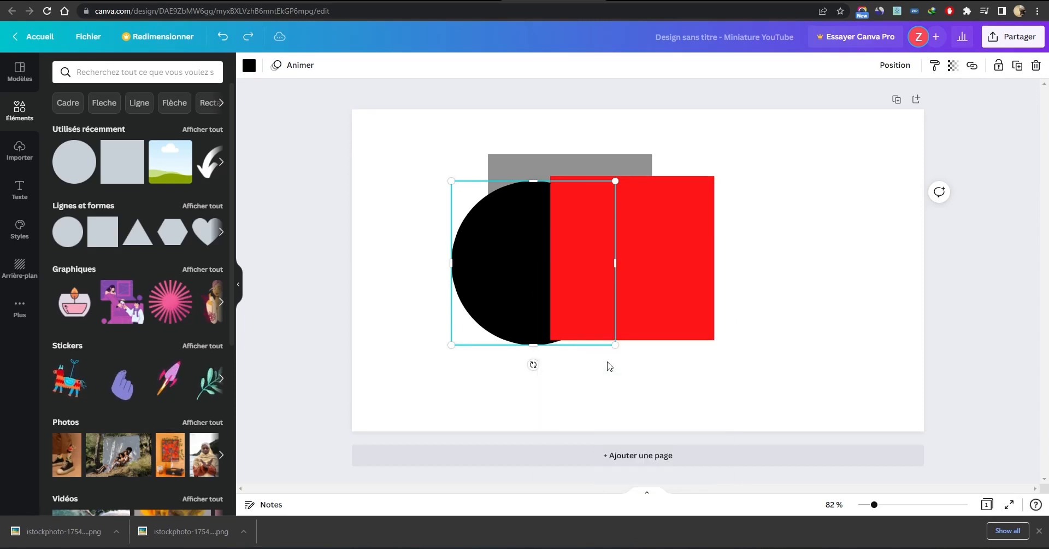
click(833, 303)
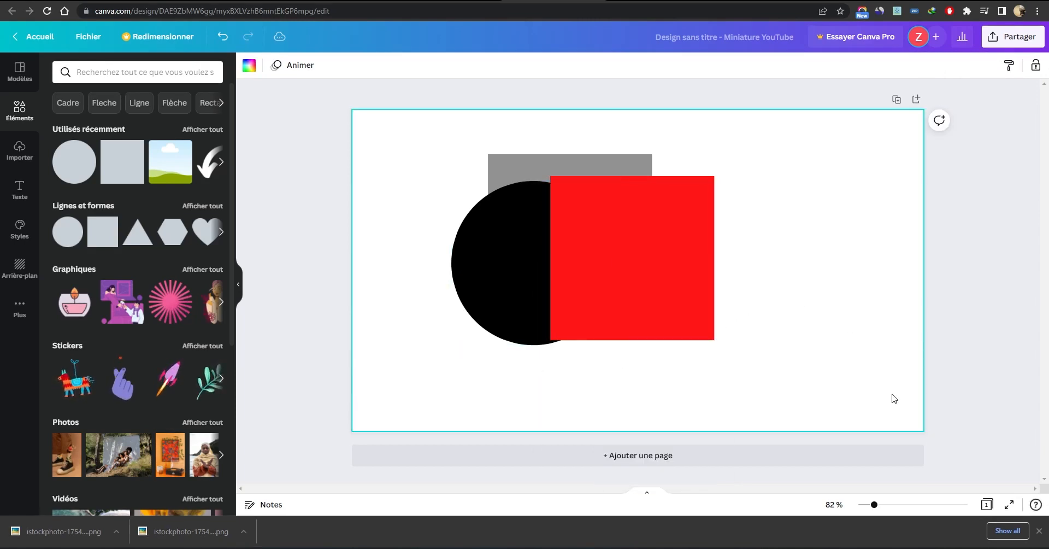
Send the red square to the back and move it to the right side of the page, clear of the other shapes
click(665, 268)
right_click(665, 268)
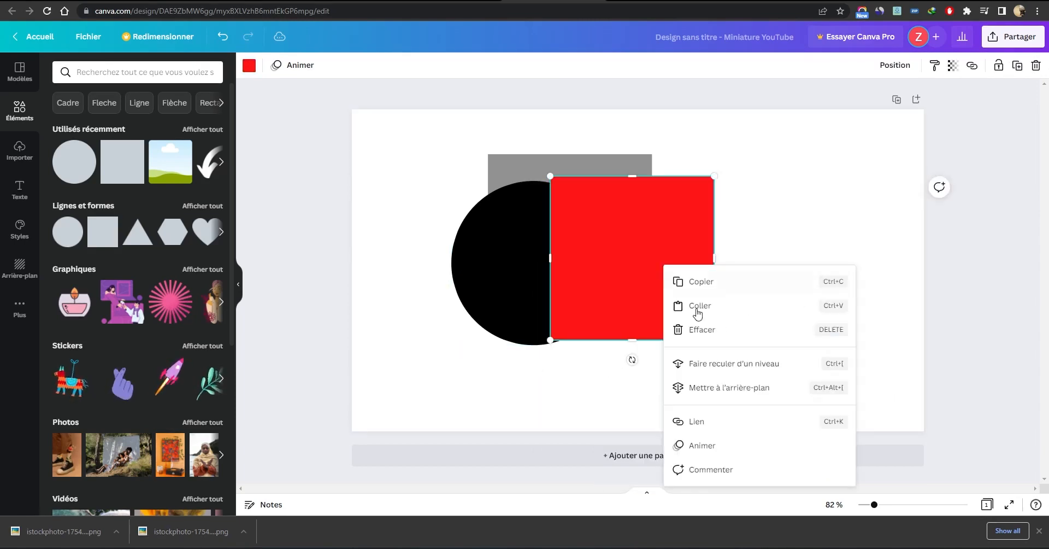
click(741, 388)
click(813, 298)
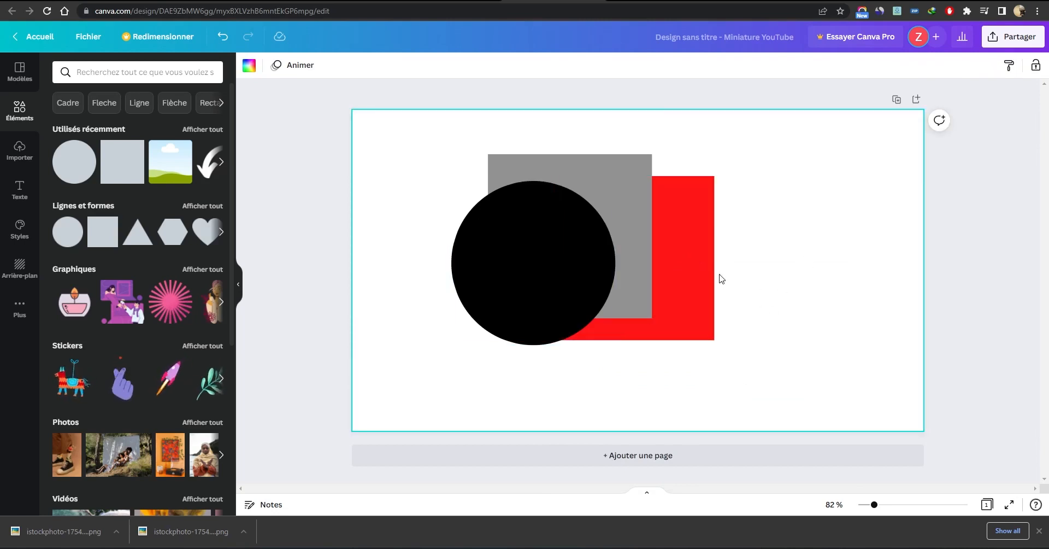
drag(689, 271, 804, 294)
click(780, 164)
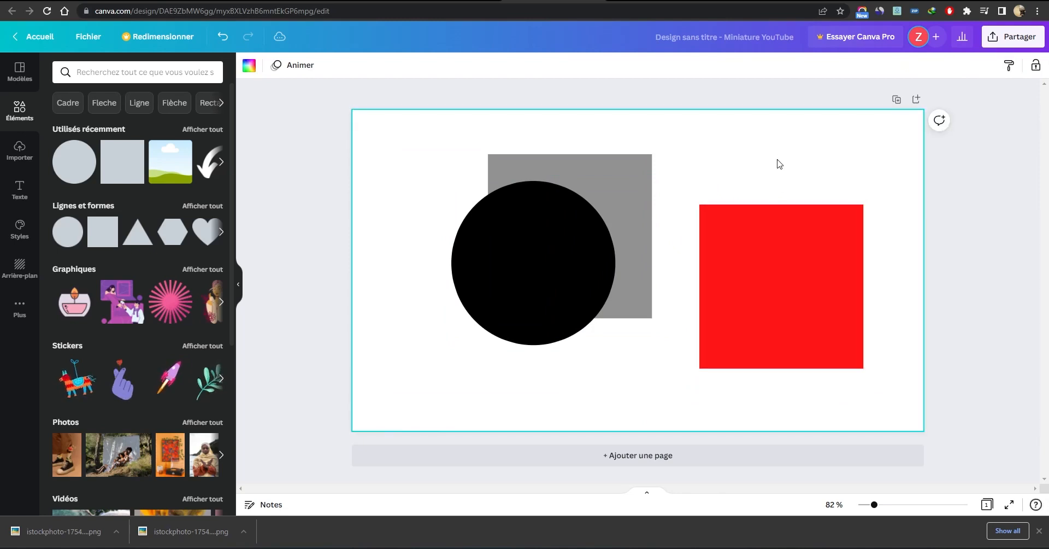
Add a title above the red square with the text "blbblb"
click(18, 191)
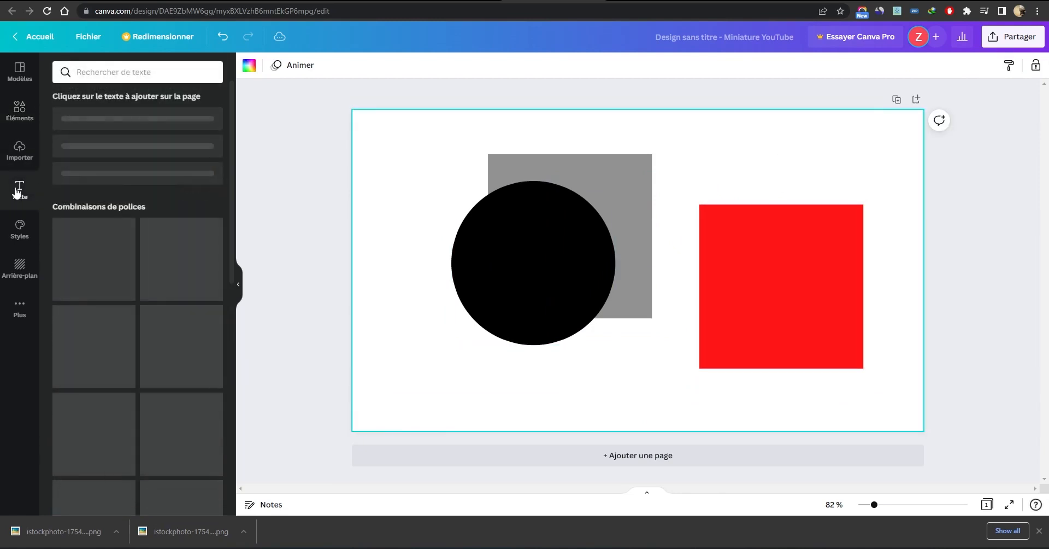
drag(176, 109, 701, 141)
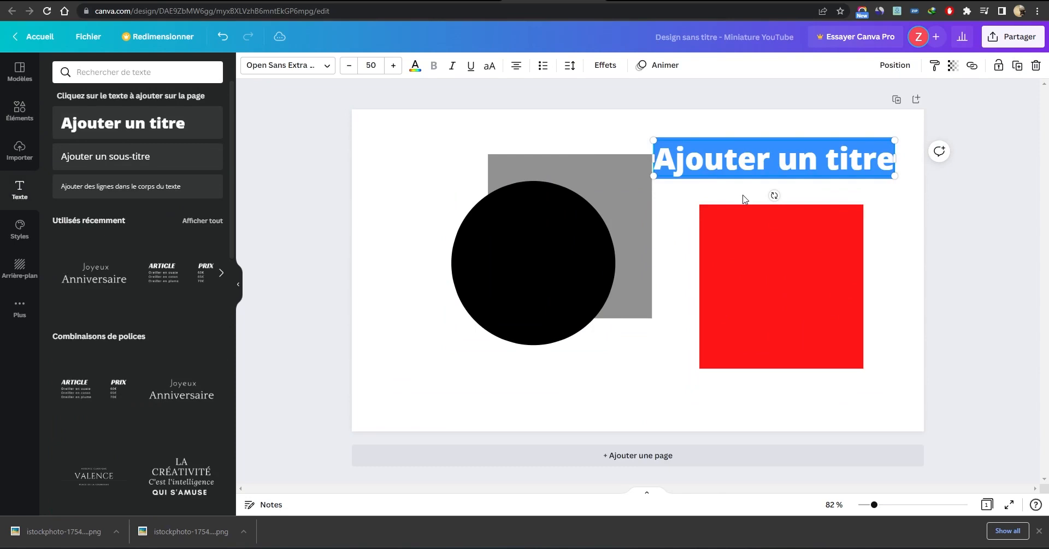
text(blbblb)
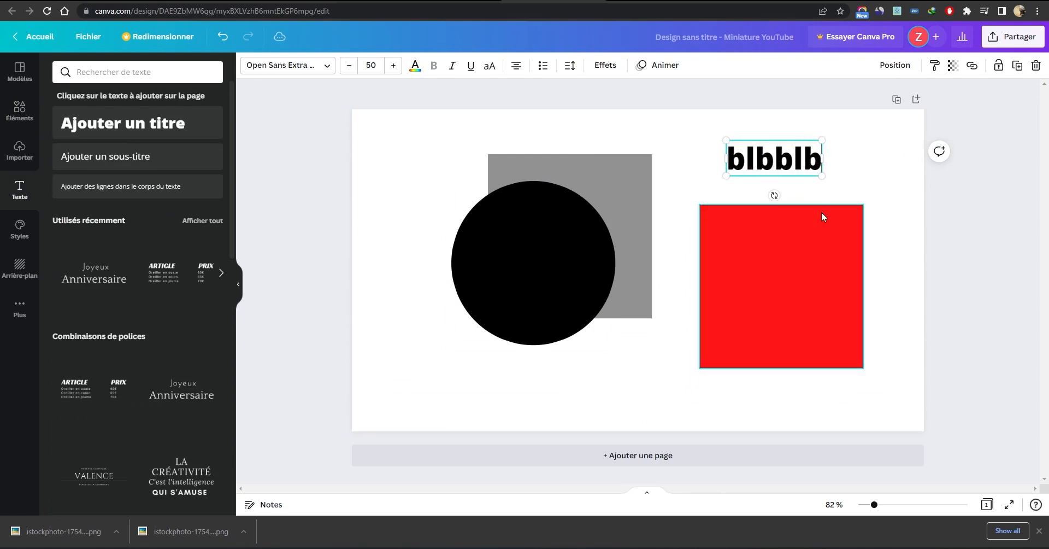
click(775, 136)
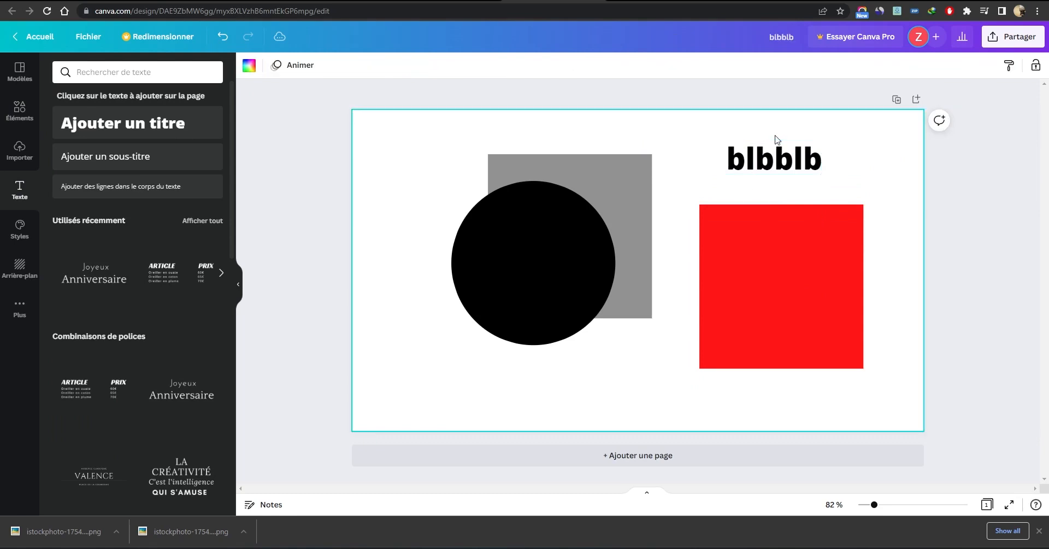
Try white and red on the "blbblb" title, settle on light blue, and enlarge the text to about size 66.6
click(807, 159)
click(417, 68)
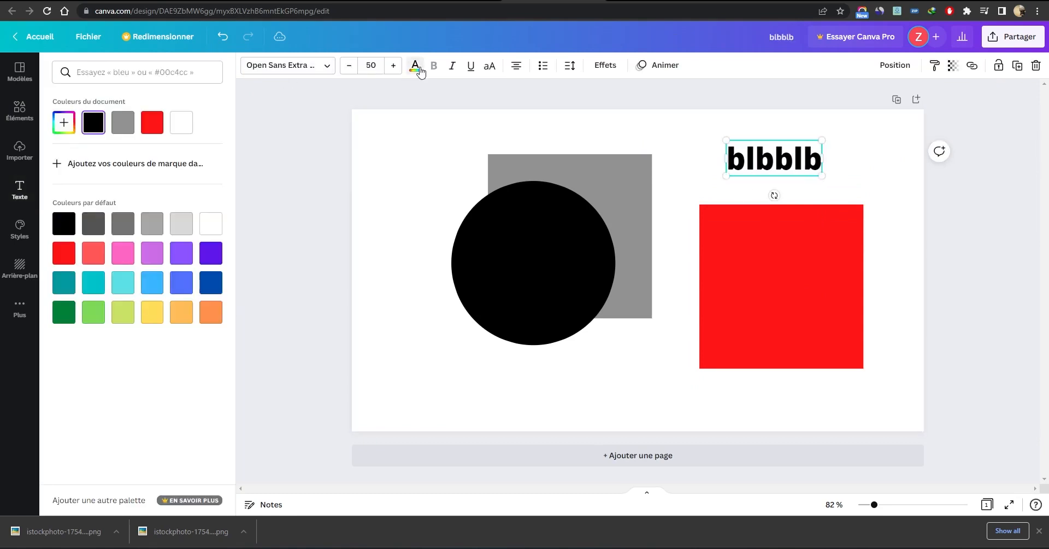
click(184, 130)
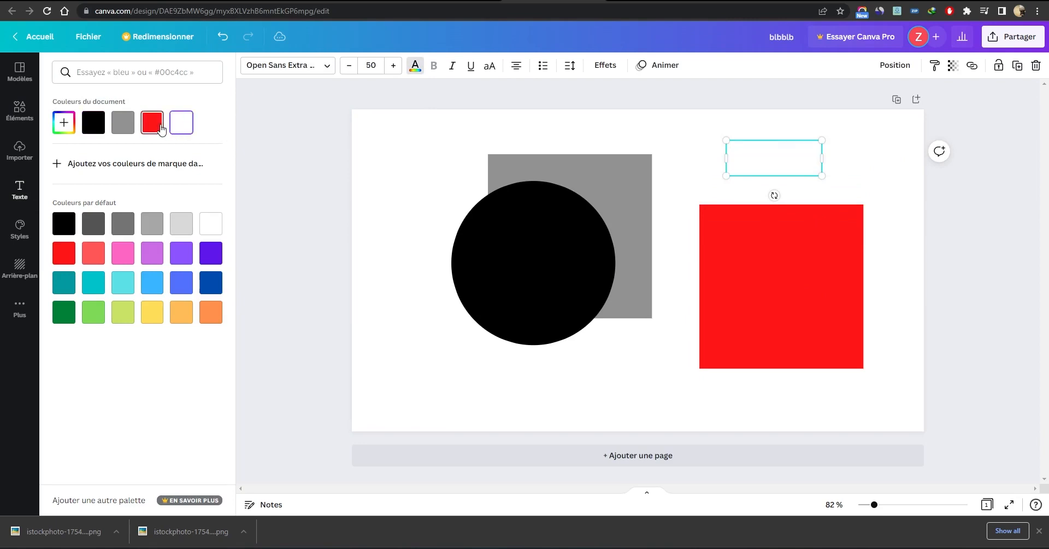
click(153, 125)
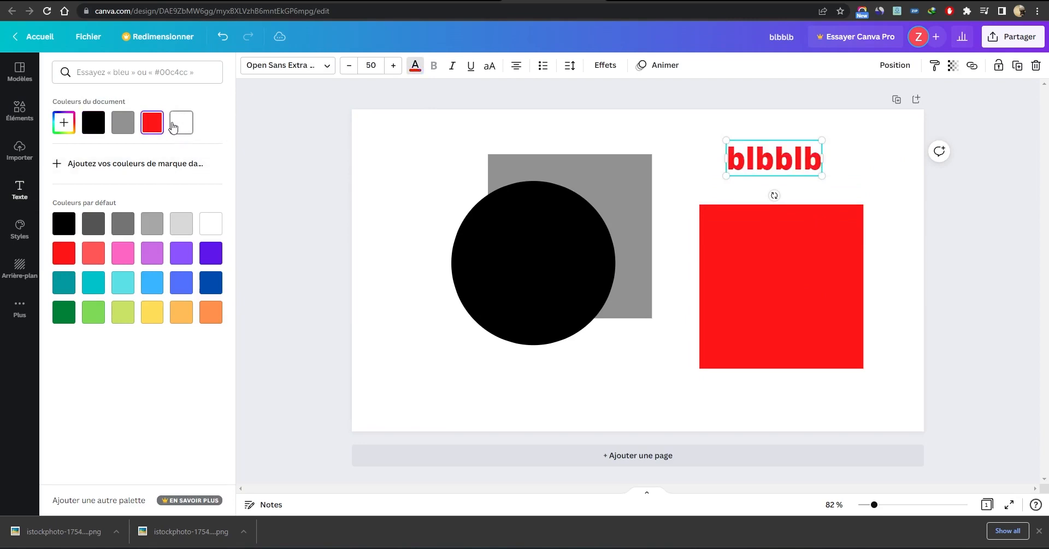
click(153, 291)
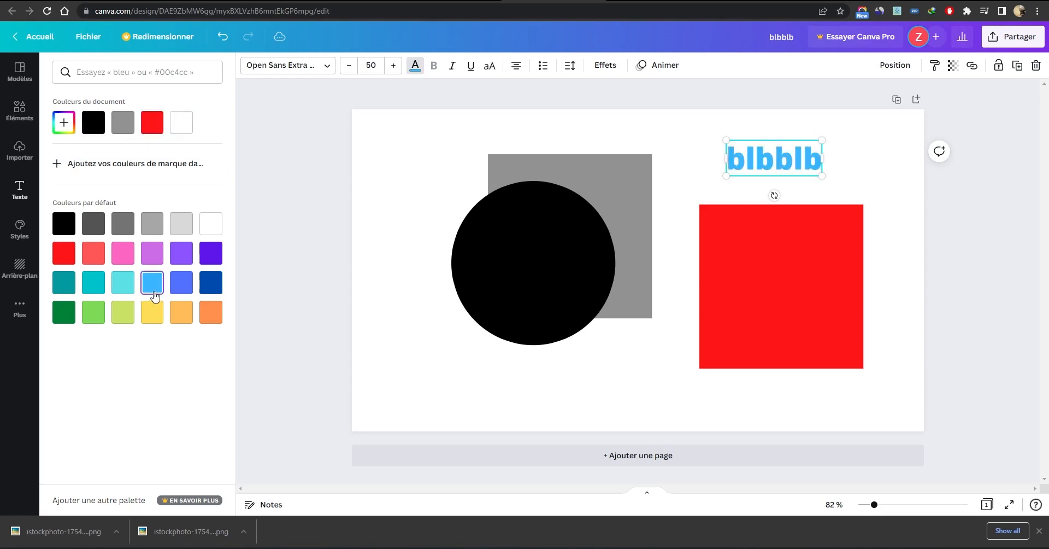
drag(722, 140, 691, 133)
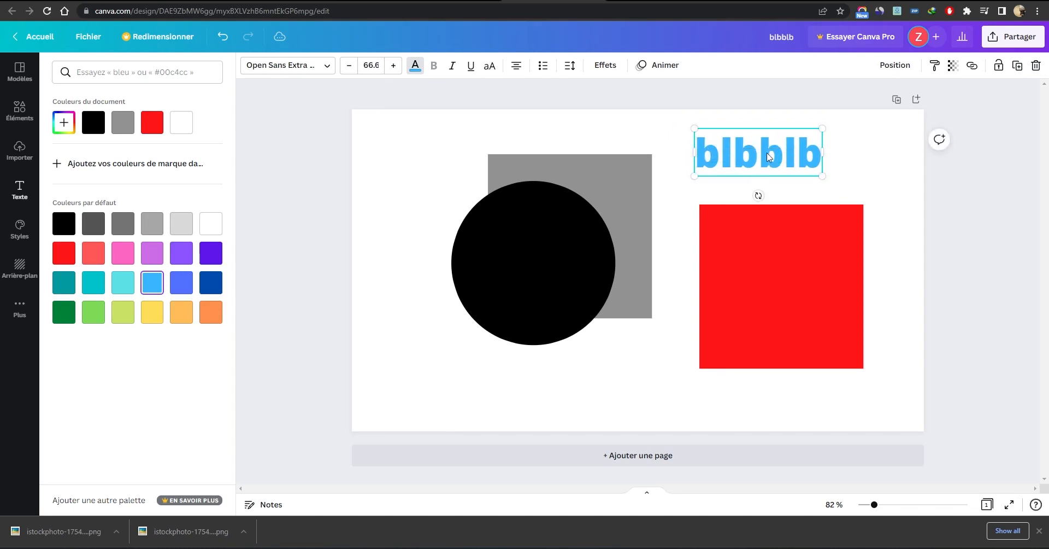
Move the "blbblb" title onto the red square and select the two elements together
drag(767, 154, 801, 272)
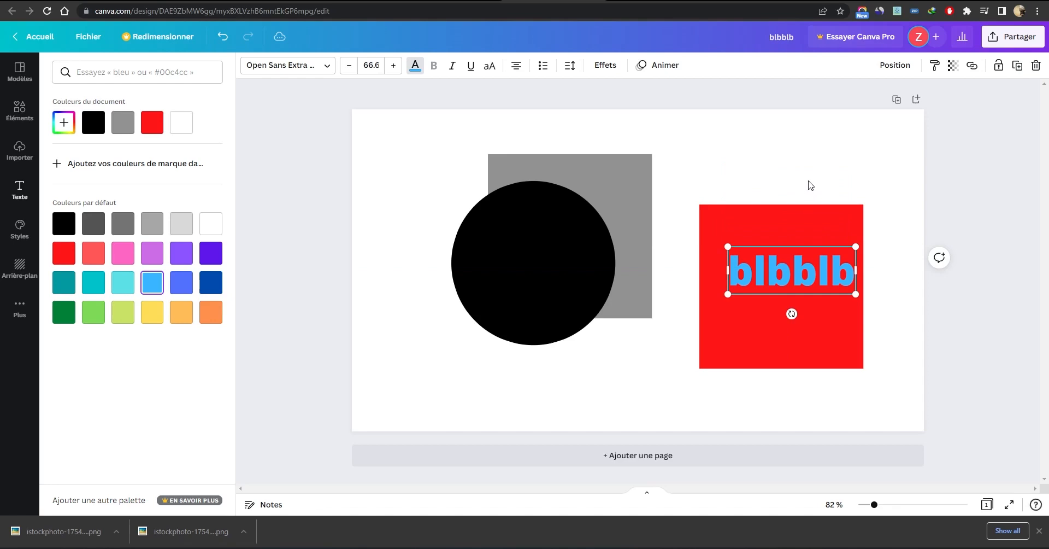
shift+click(835, 230)
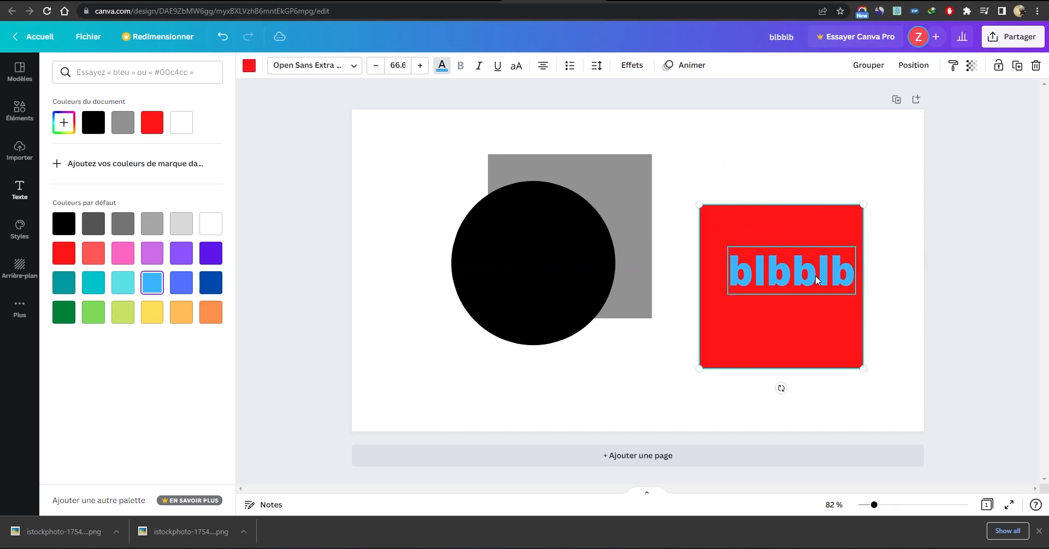
drag(900, 401, 710, 145)
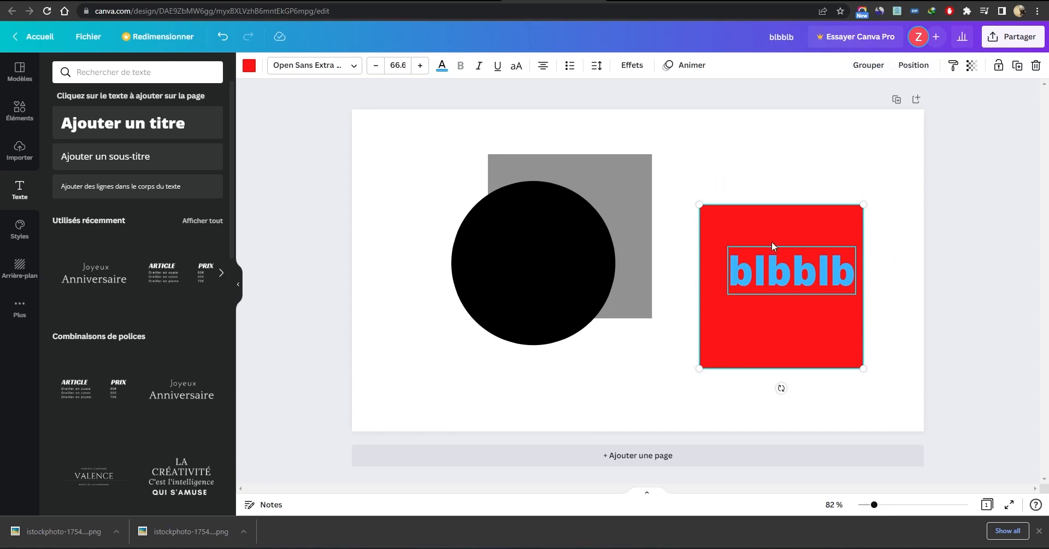
Try left, top and bottom alignment on the title and red square, settling on centring them both horizontally and vertically
click(913, 66)
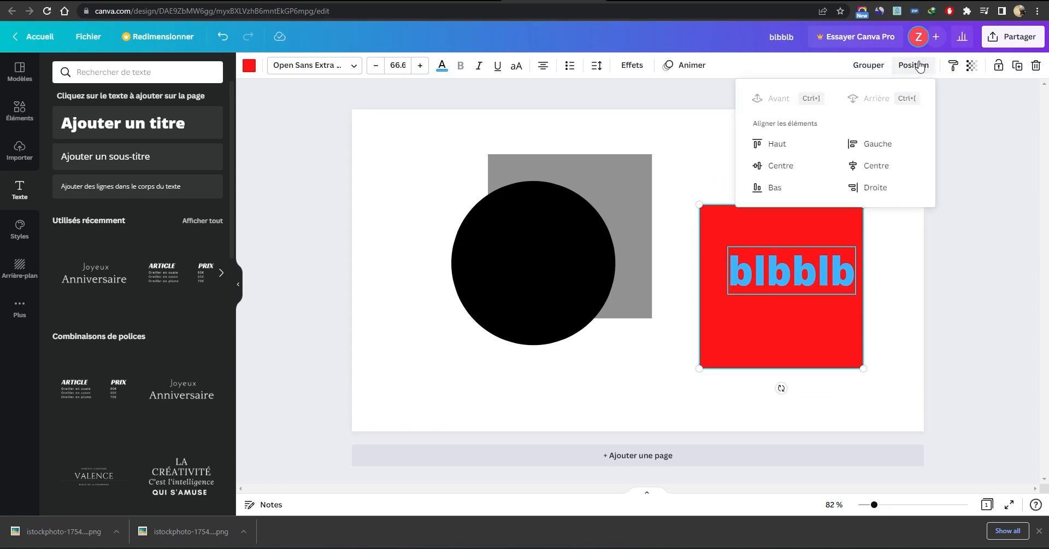
click(870, 166)
click(869, 144)
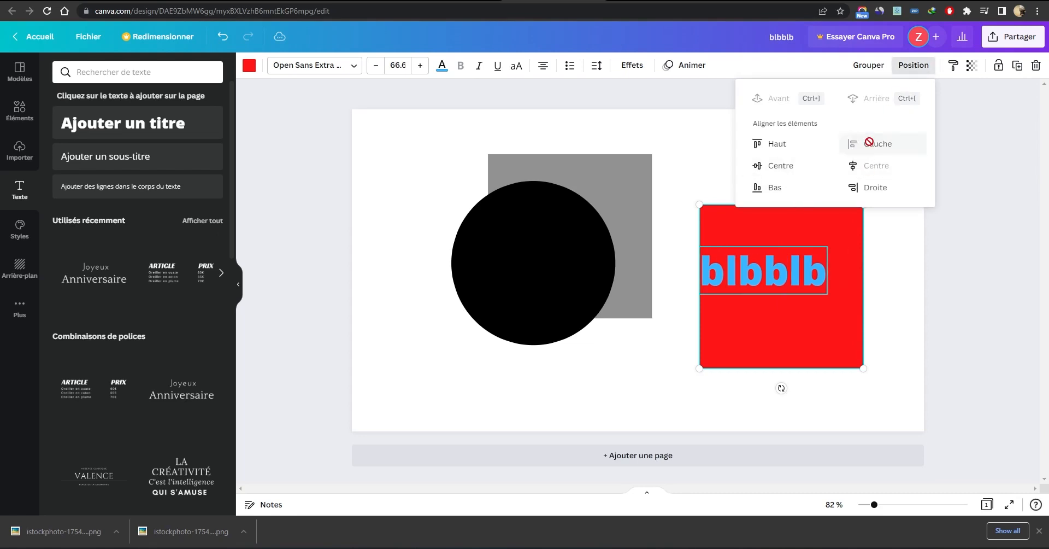
click(775, 144)
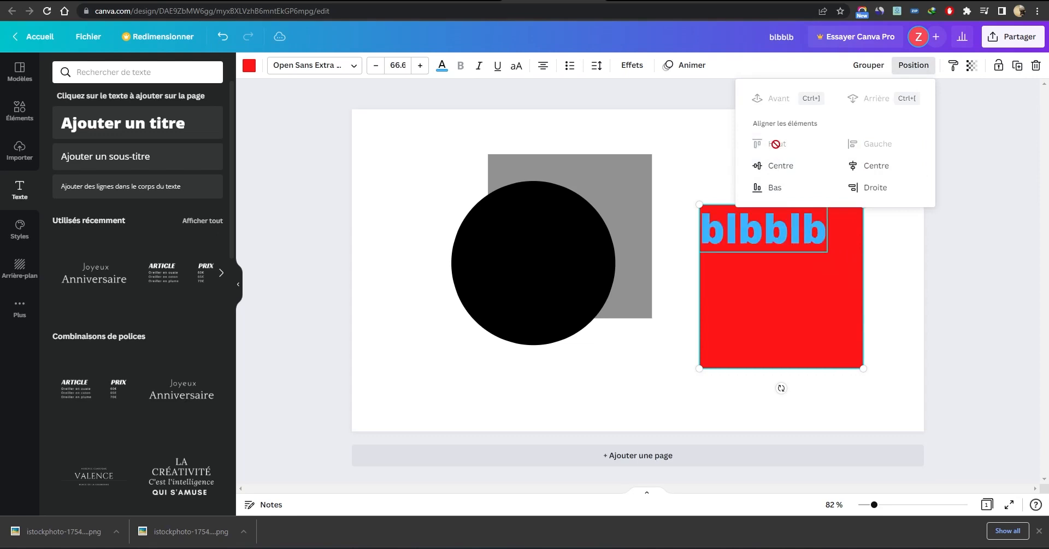
click(776, 187)
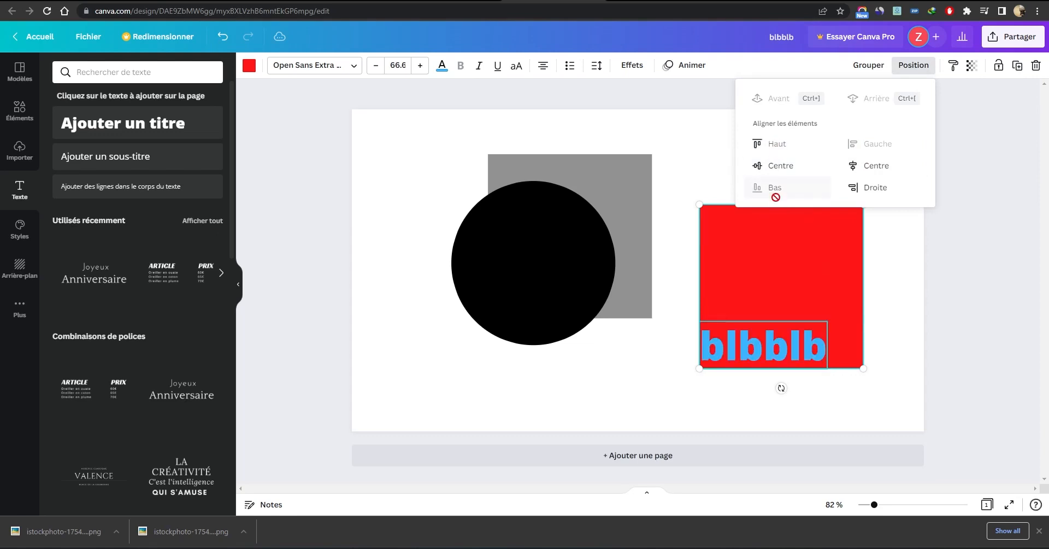
click(873, 165)
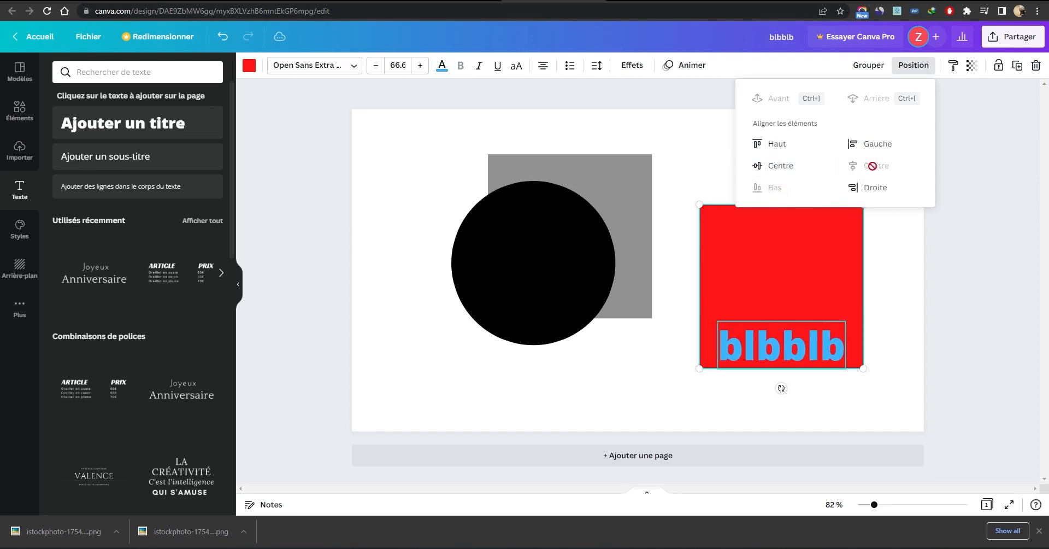
click(787, 166)
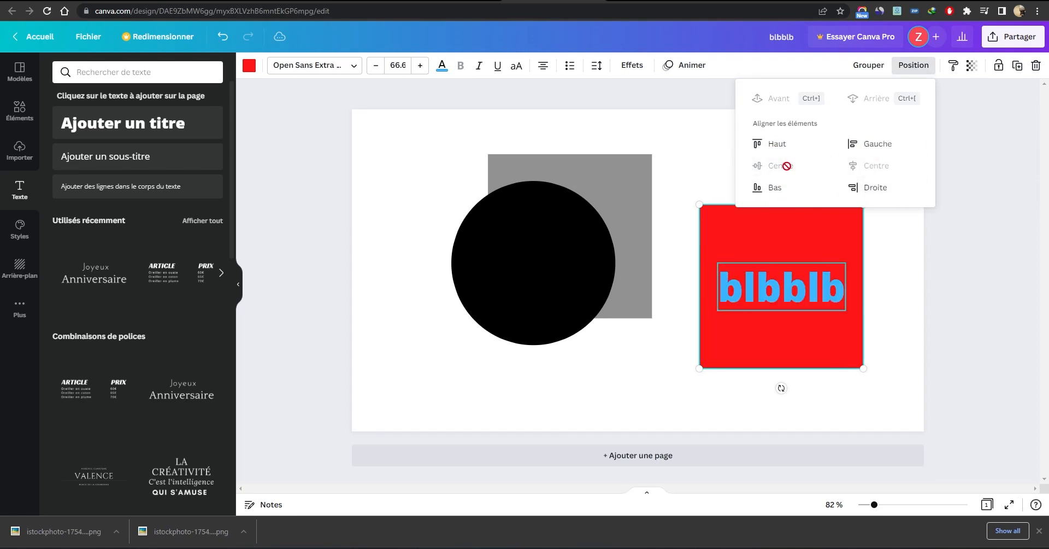
click(883, 271)
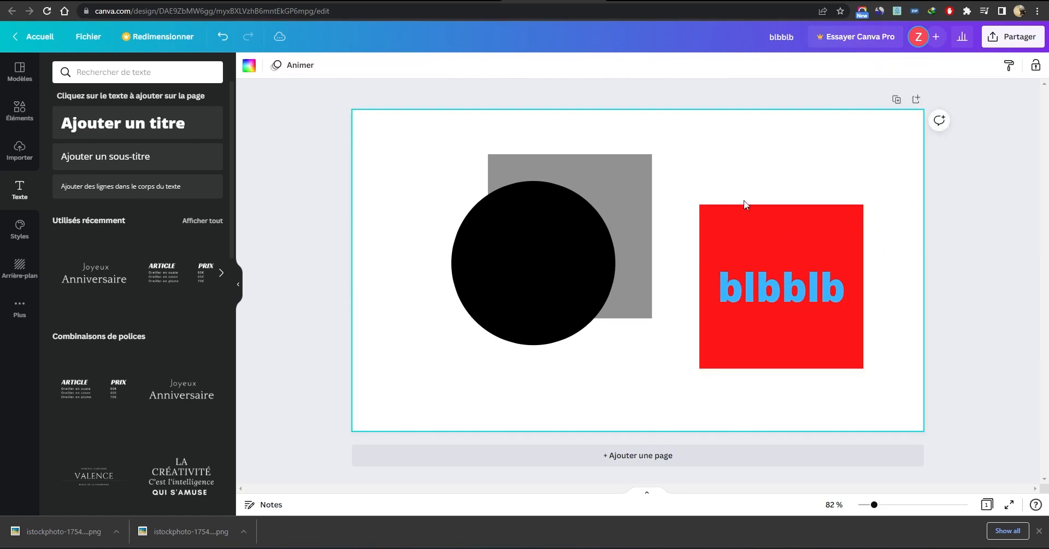
Try grouping the title with the red square and moving them as one object, and undo both changes
click(772, 299)
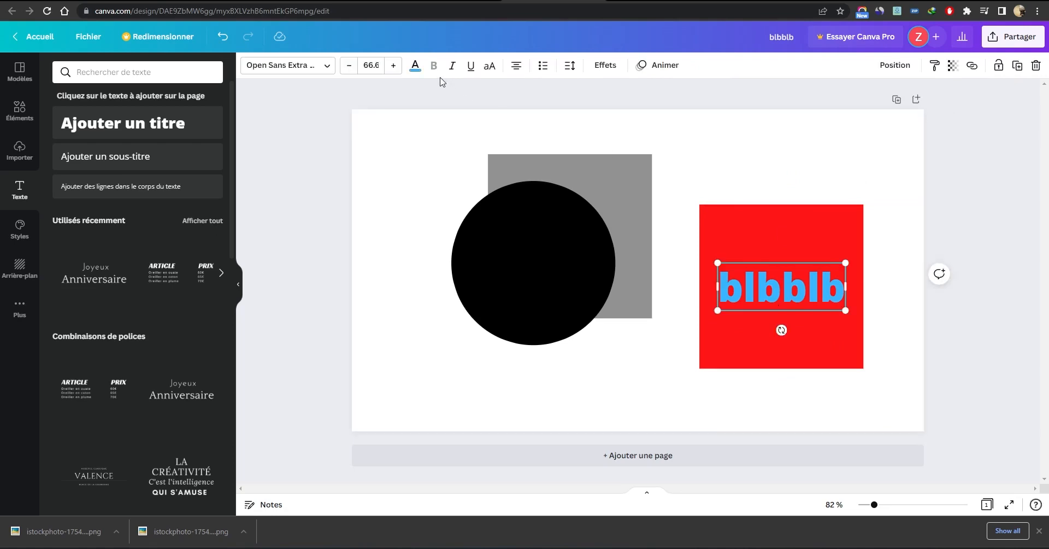
drag(870, 152, 763, 399)
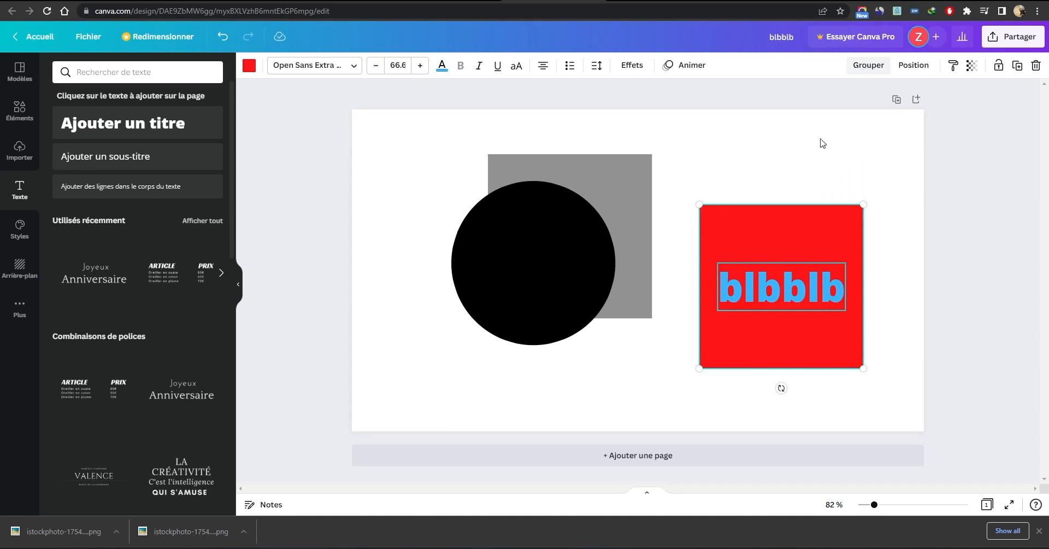
click(869, 66)
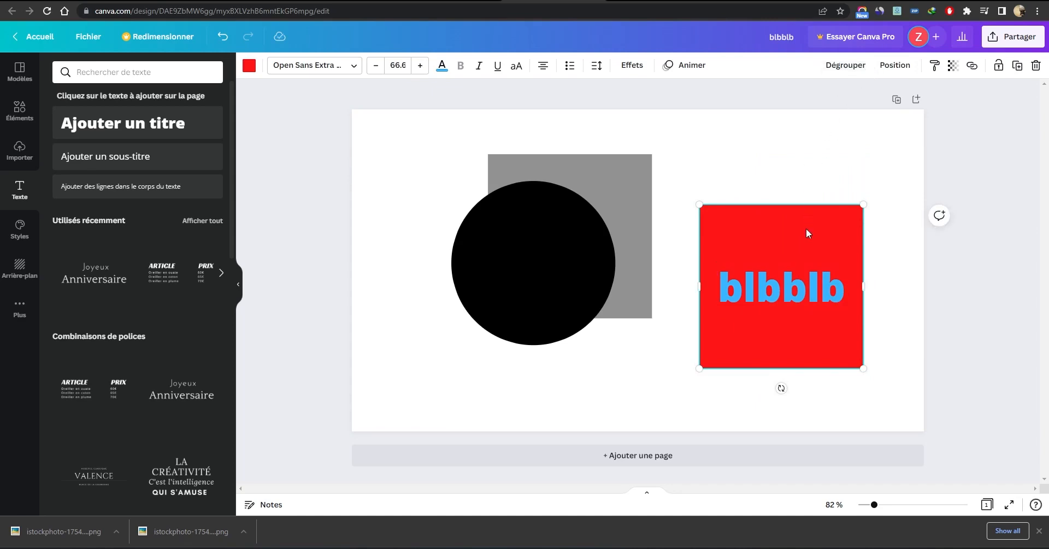
drag(807, 233, 824, 212)
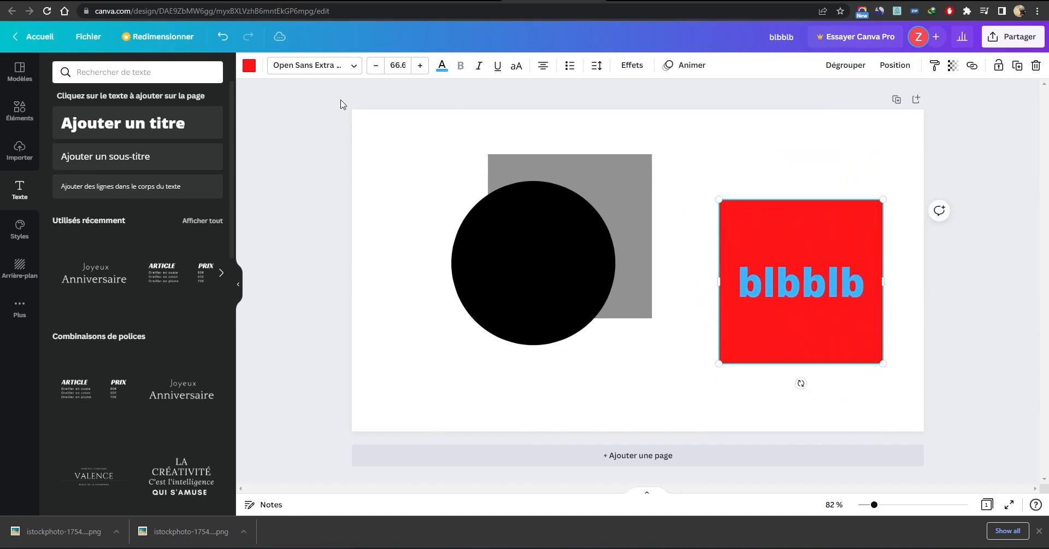
click(223, 40)
click(776, 135)
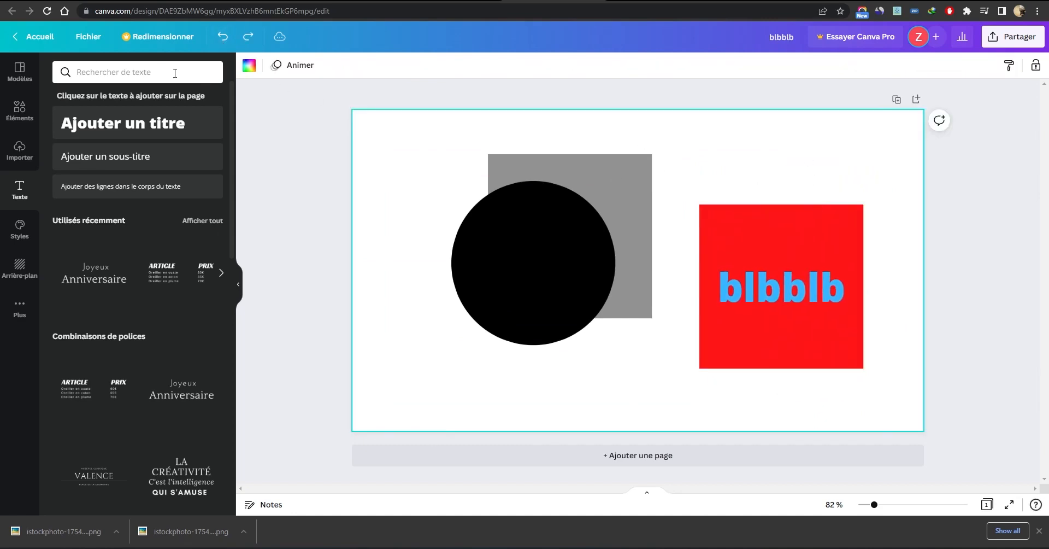
Move the title and the red square separately slightly down and to the right, keeping the title centred across the square
mouse_move(782, 287)
mouse_down()
mouse_move(787, 206)
mouse_move(789, 299)
mouse_up()
drag(839, 247, 849, 267)
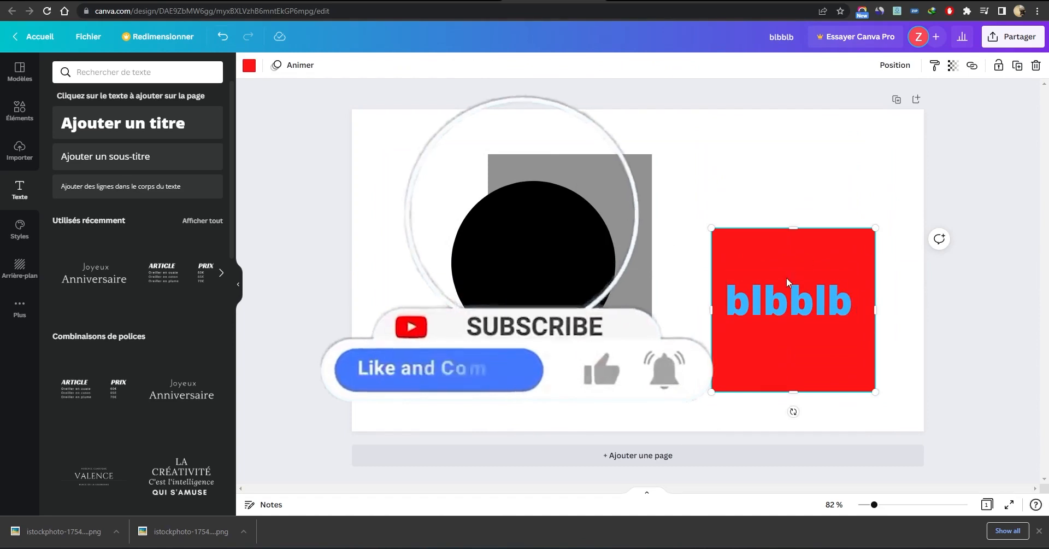
click(794, 311)
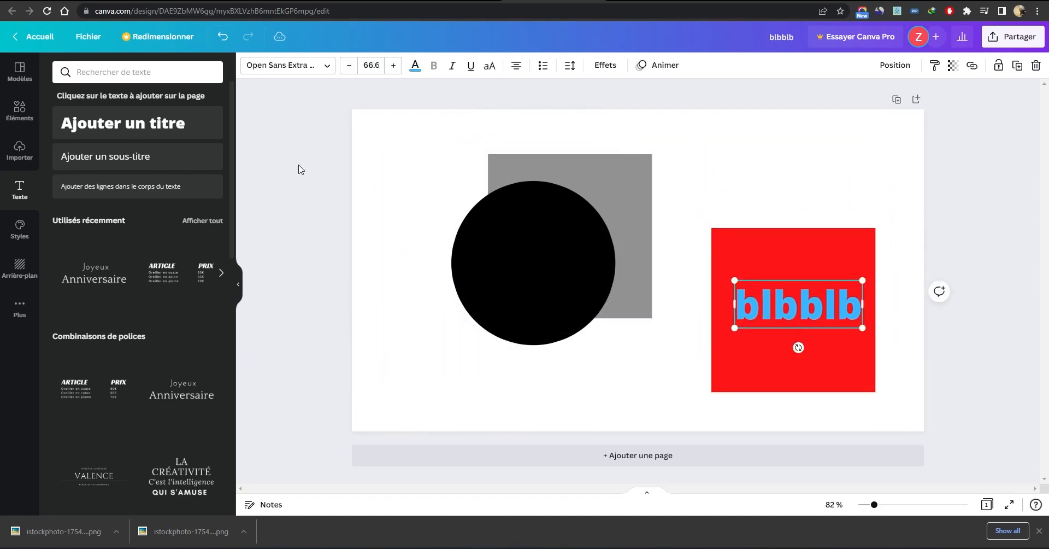
drag(800, 311, 796, 311)
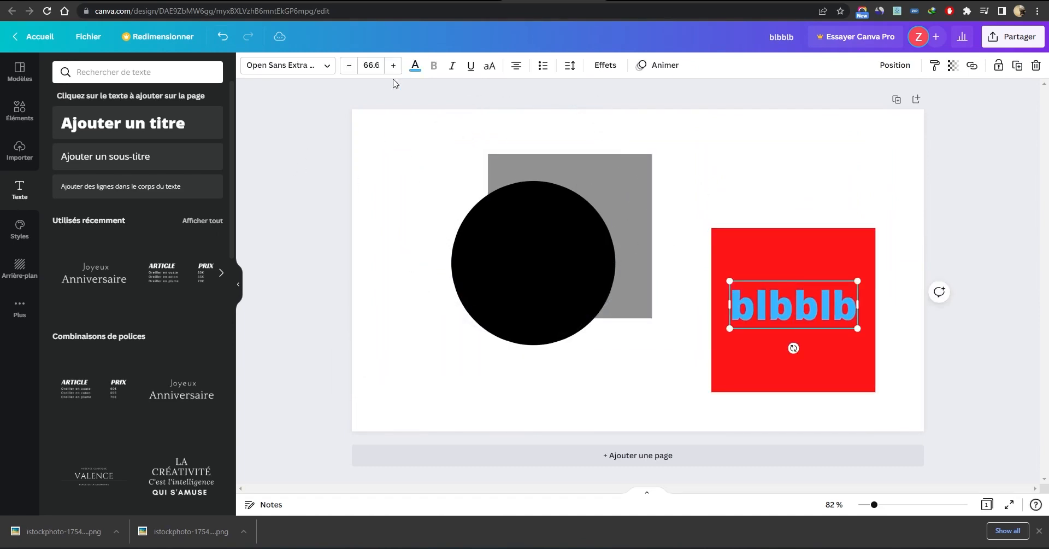
Try the Courgette font on the "blbblb" title and settle on Gagalin
click(326, 74)
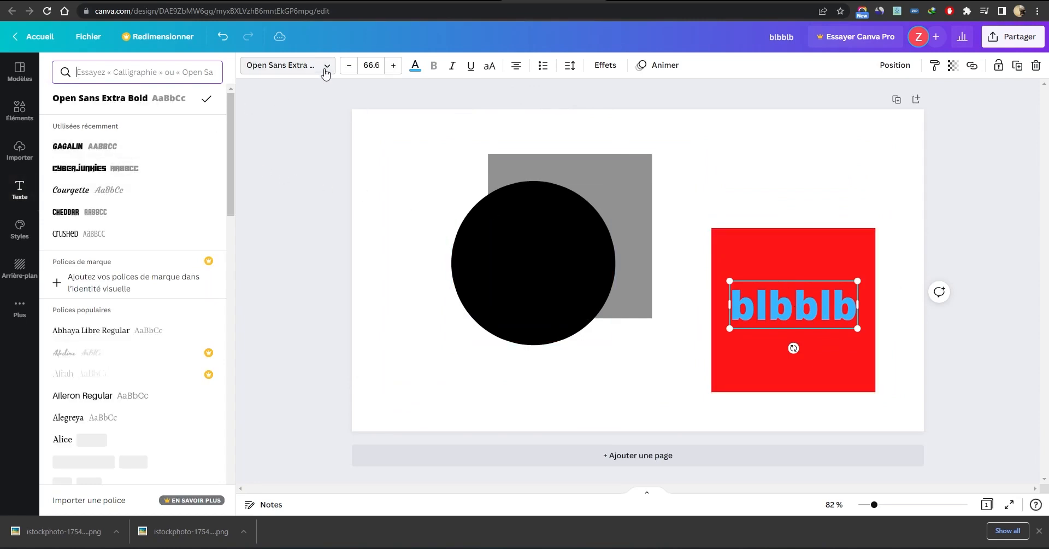
click(111, 69)
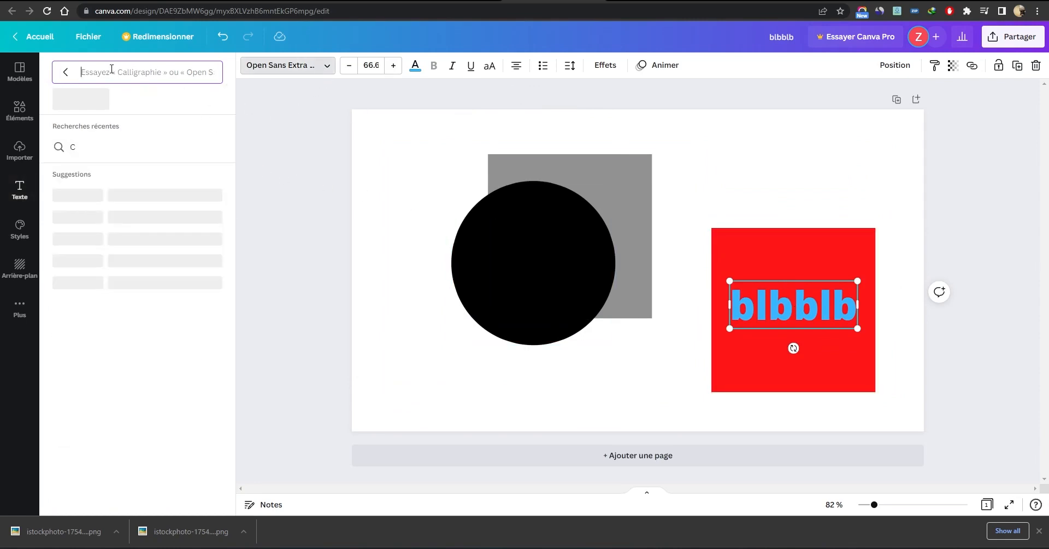
click(62, 77)
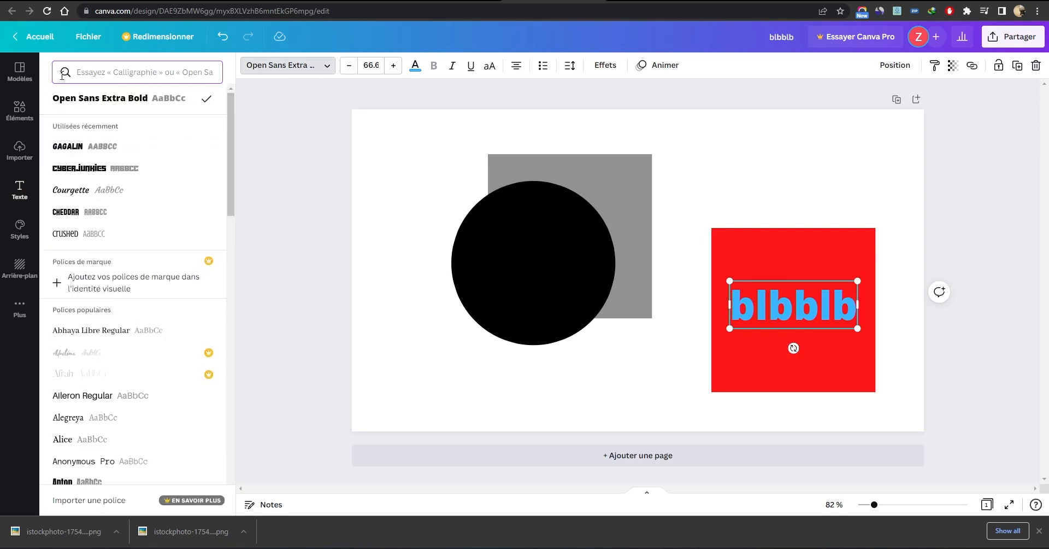
click(97, 193)
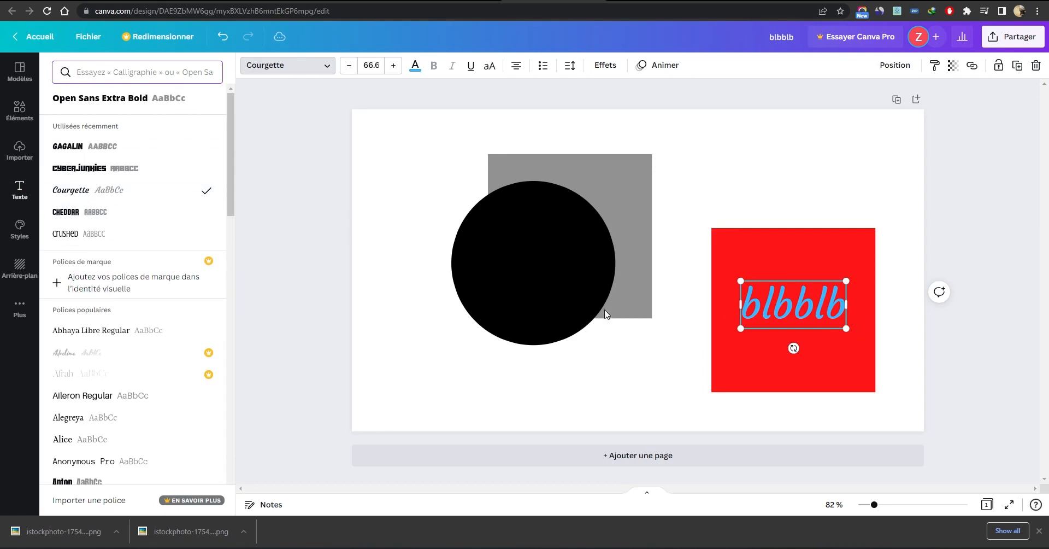
click(109, 148)
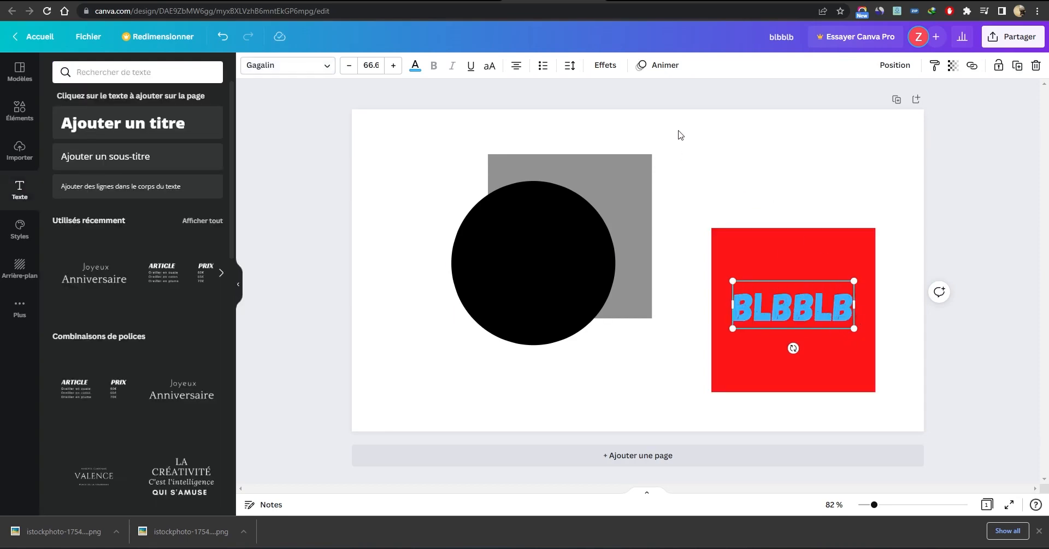
Delete the grey square behind the black circle
drag(681, 135, 430, 290)
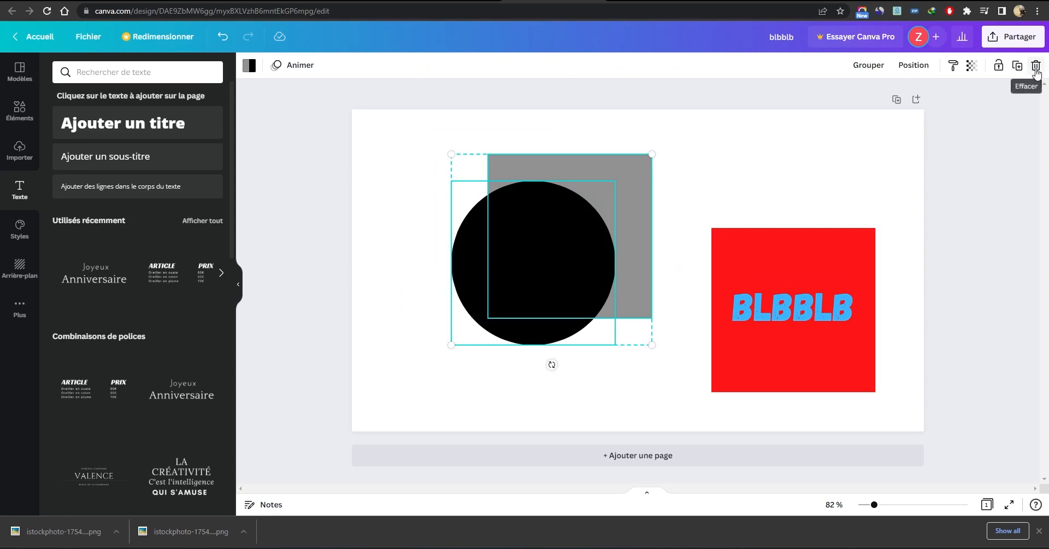
click(649, 180)
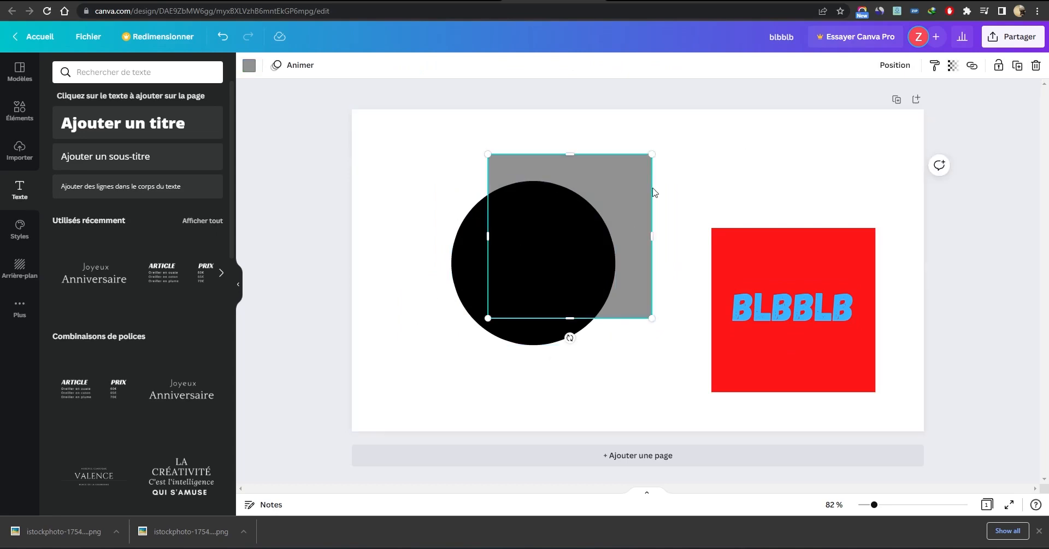
click(1037, 72)
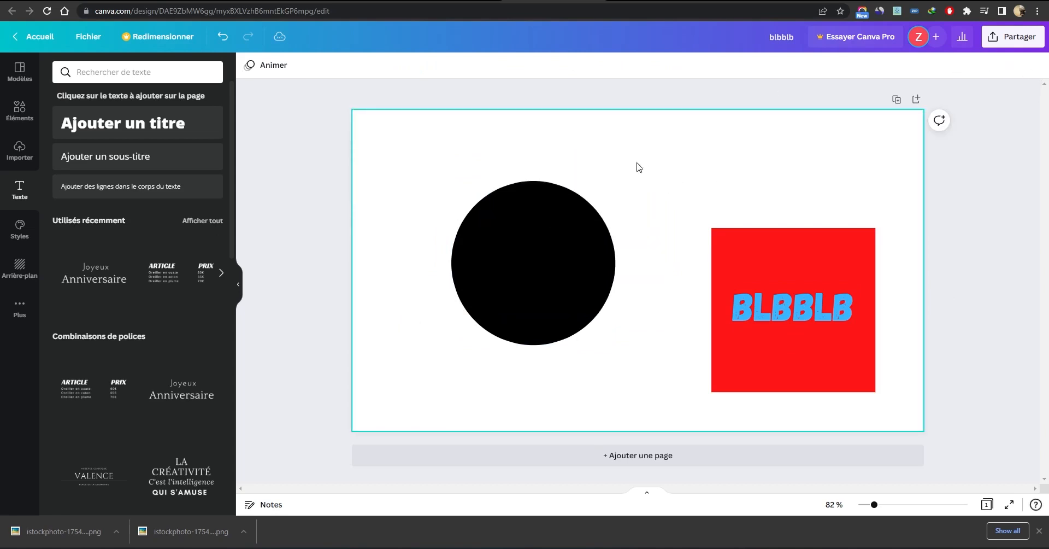
Delete the light blue title from the red square
click(549, 249)
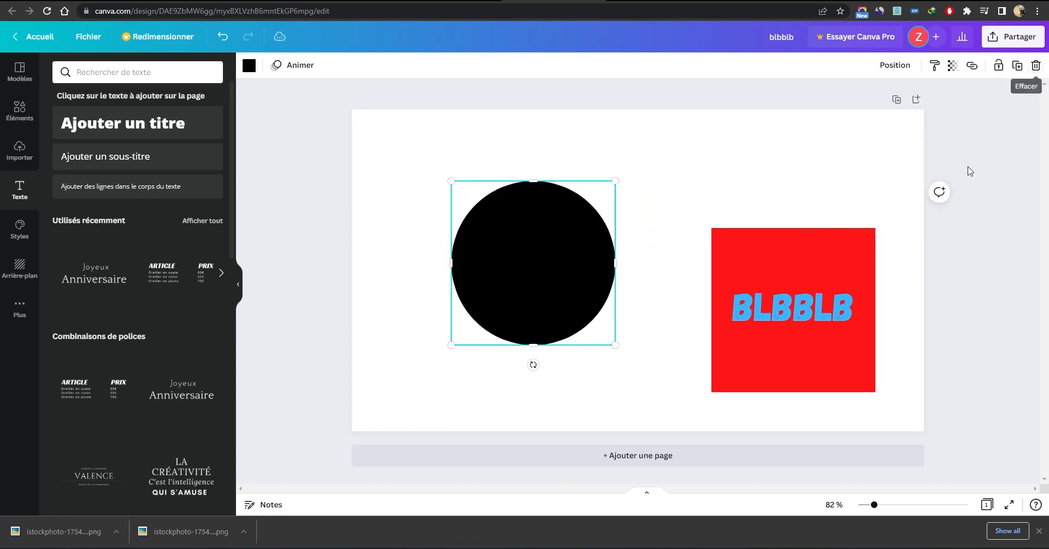
click(817, 315)
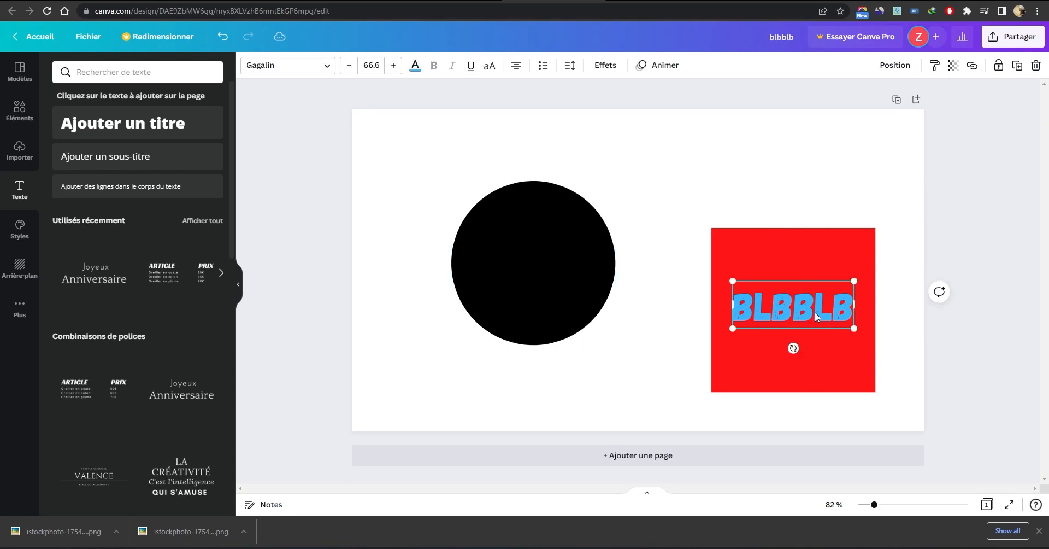
right_click(817, 316)
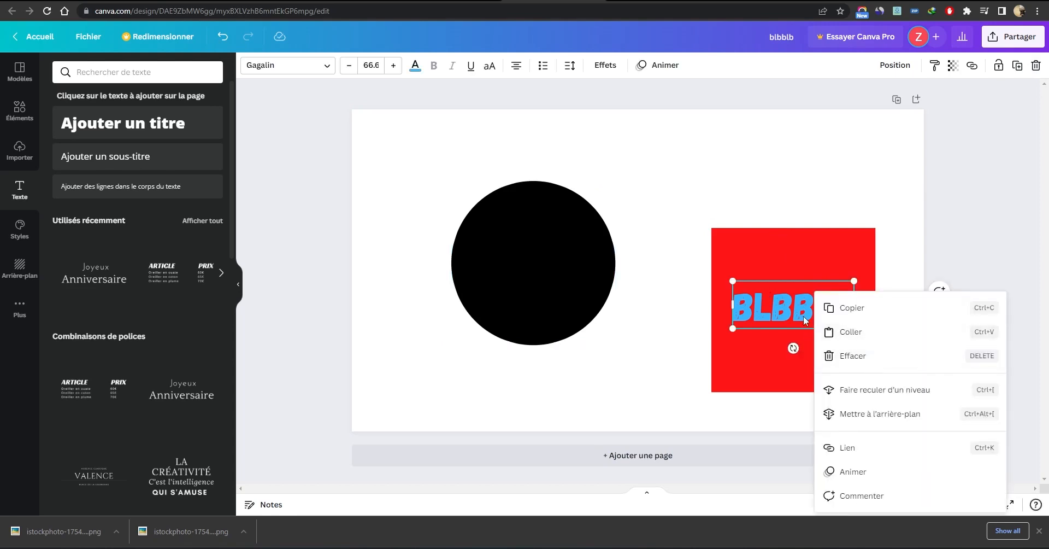
click(842, 357)
Shrink the black circle to about half its size and place it in the middle of the red square
click(593, 311)
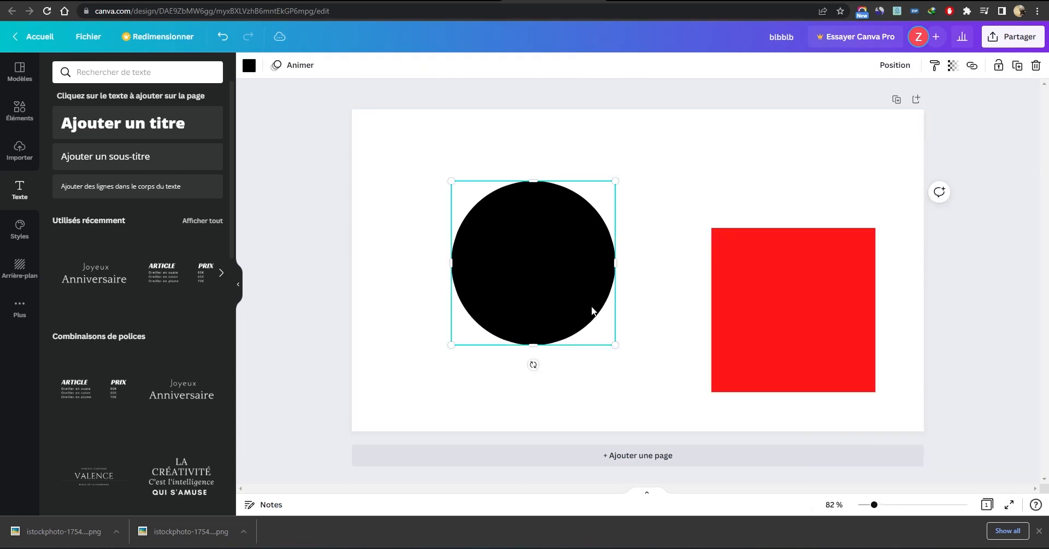
drag(623, 345, 539, 268)
drag(484, 233, 781, 322)
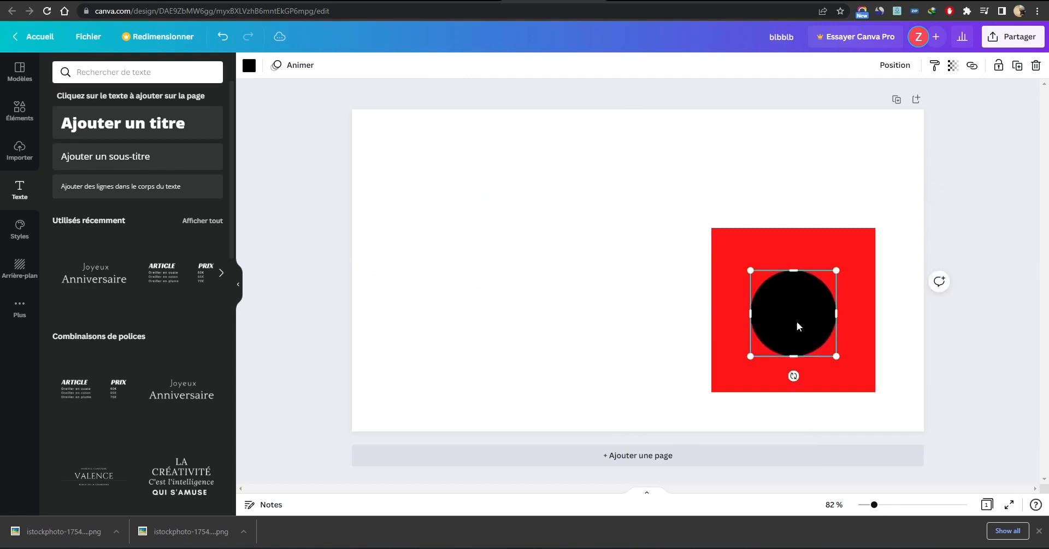
Send the black circle to the back, behind the red square
right_click(800, 306)
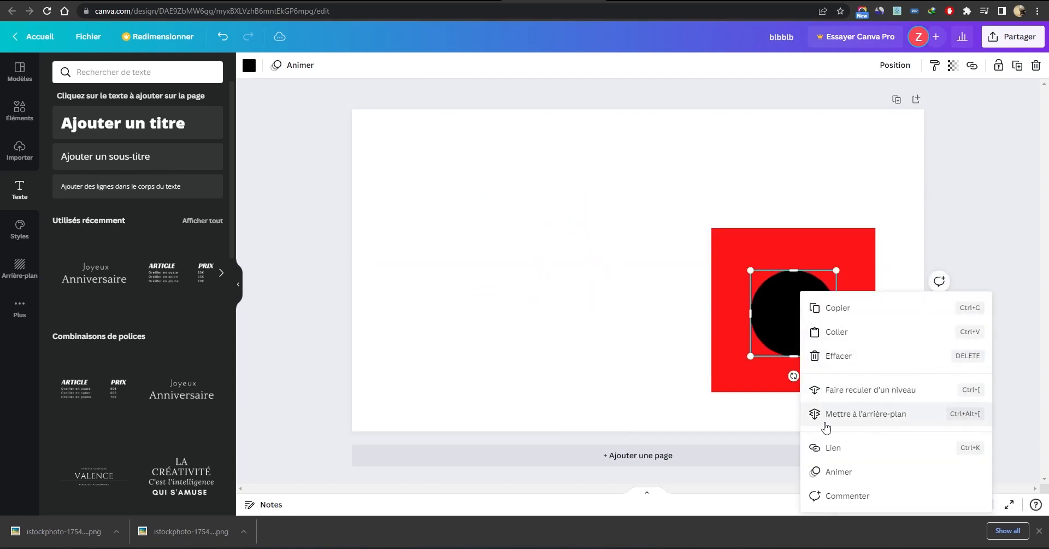
click(825, 422)
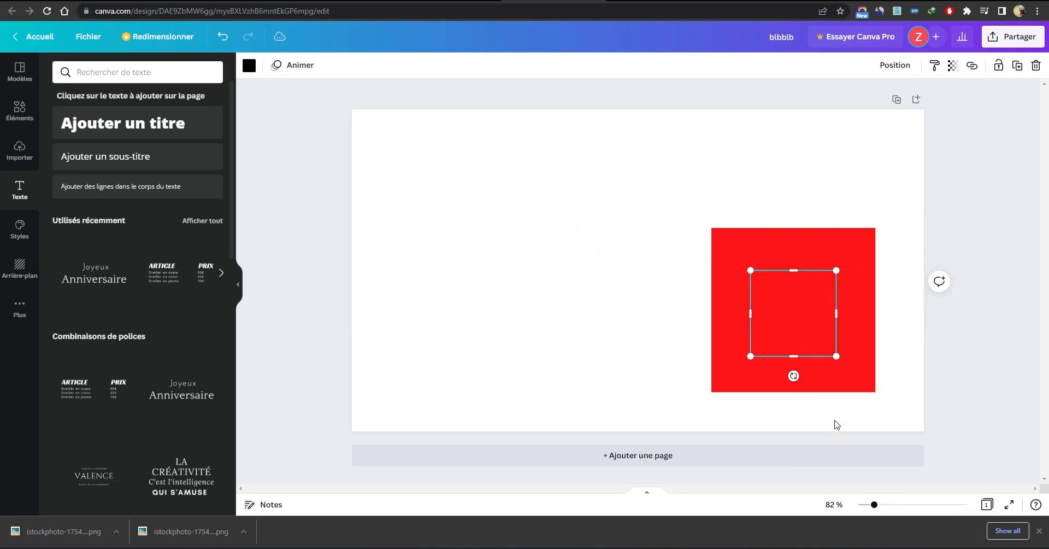
click(854, 186)
Make the red square semi-transparent so the black circle behind it shows through
click(849, 264)
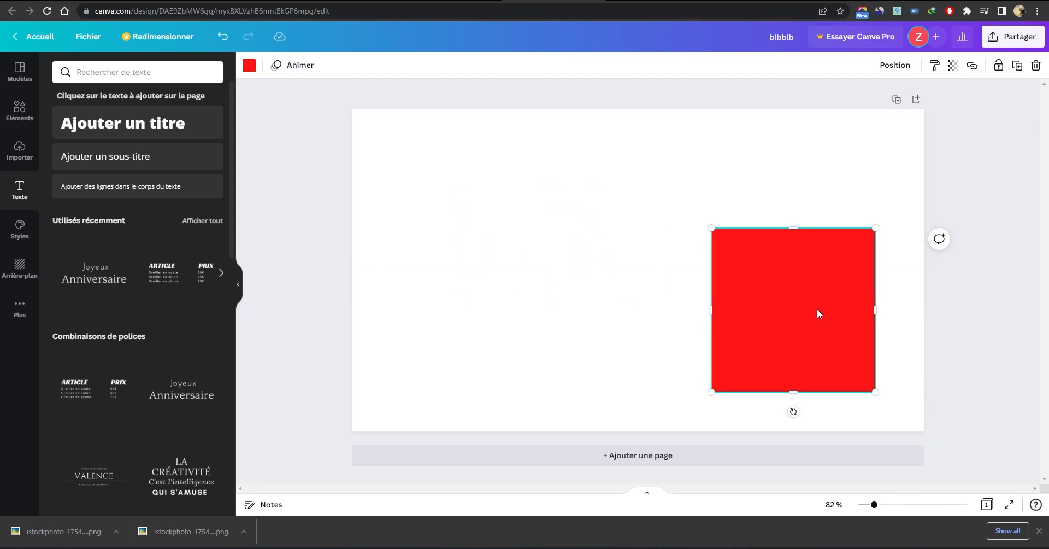
click(952, 70)
drag(948, 109, 914, 116)
click(786, 204)
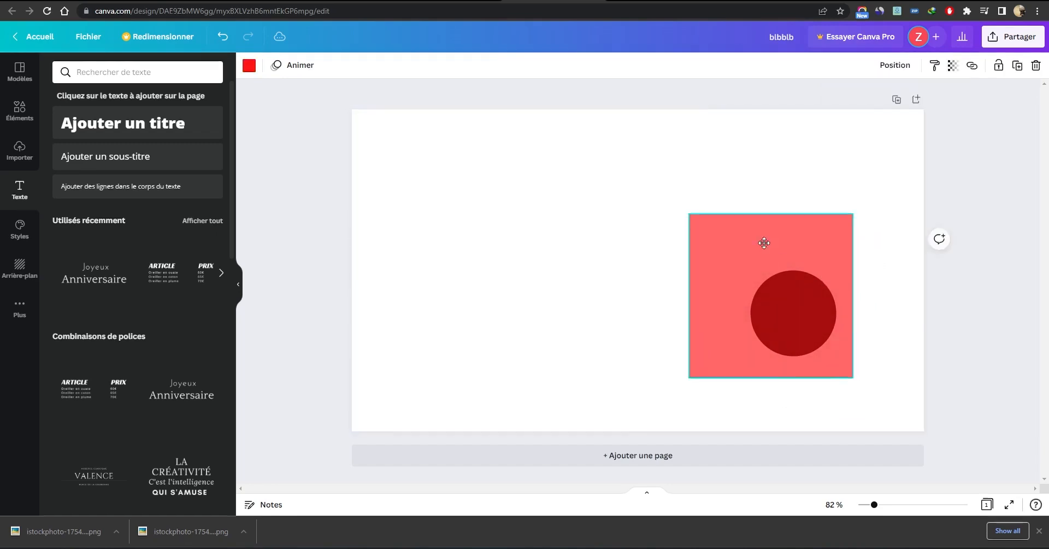
Move the red square off the black circle and add the uploaded laughing-woman photo to the page's lower left area
drag(763, 241, 649, 221)
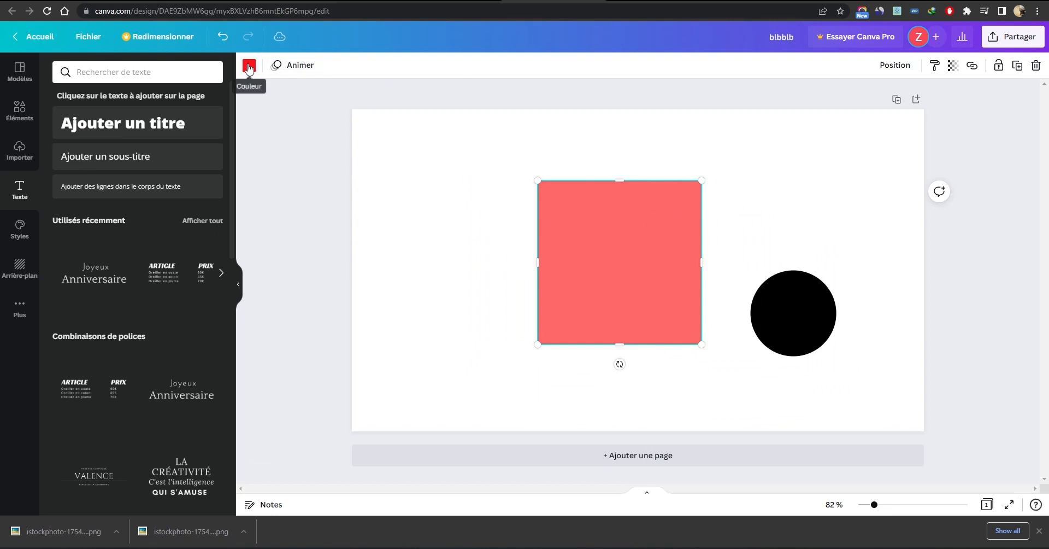
click(20, 152)
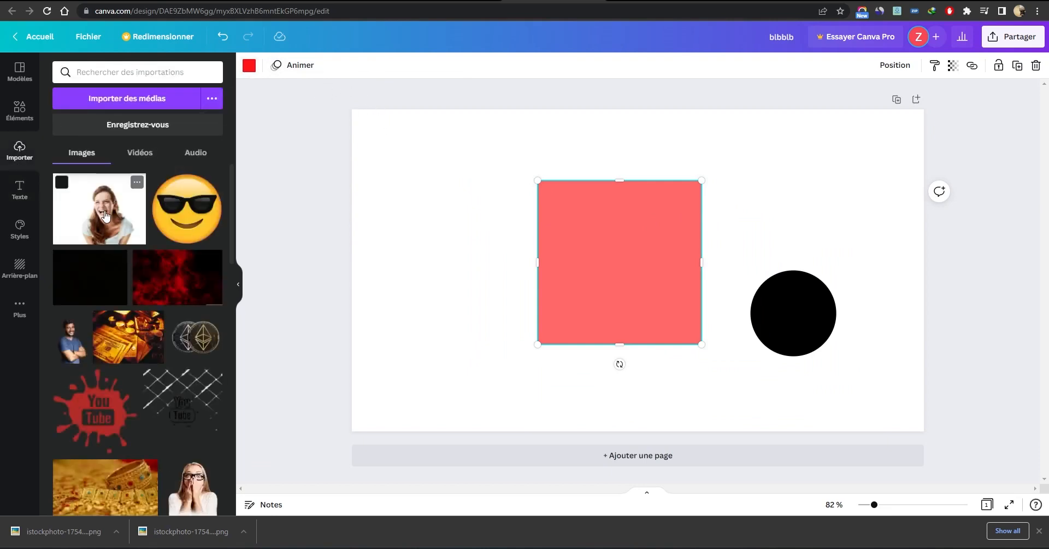
drag(105, 216, 432, 298)
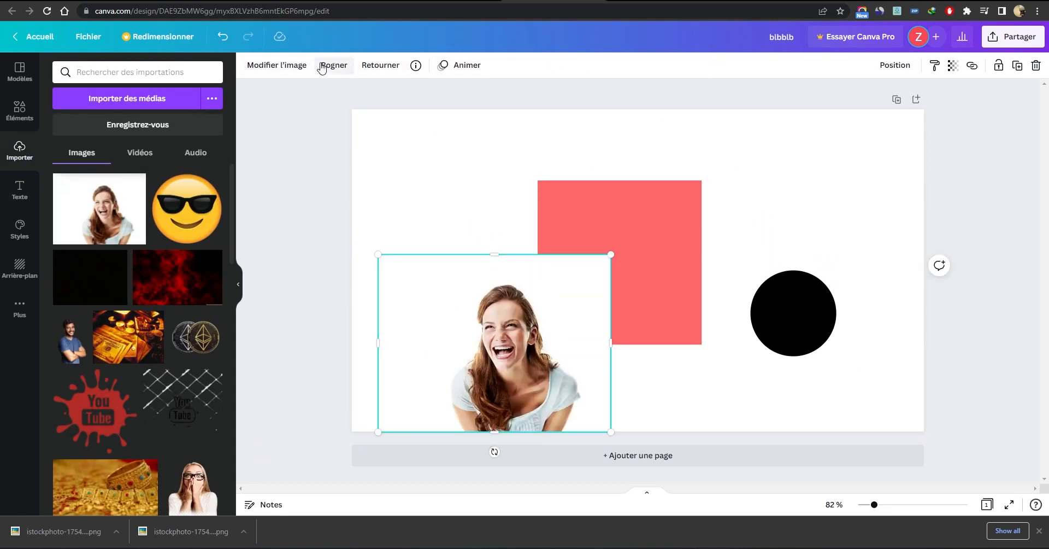
Move the red square up and to the right, and raise the laughing-woman photo beside it
click(606, 222)
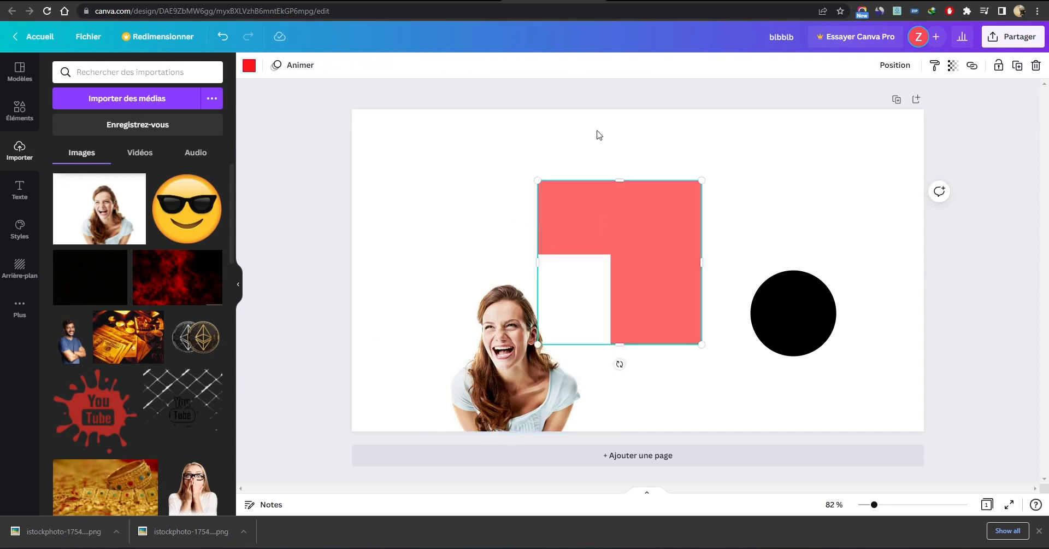
drag(635, 236, 697, 181)
click(542, 266)
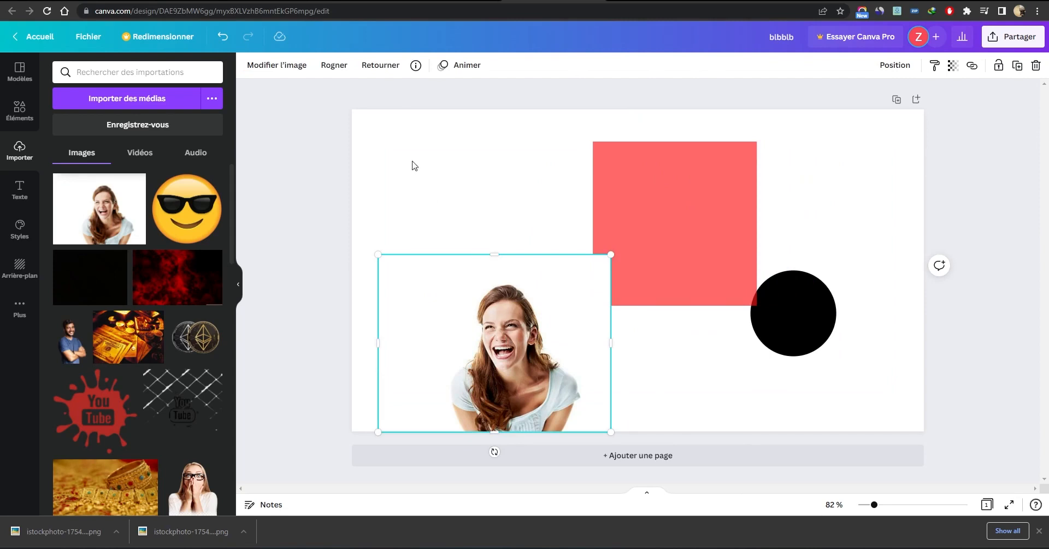
drag(510, 256, 505, 150)
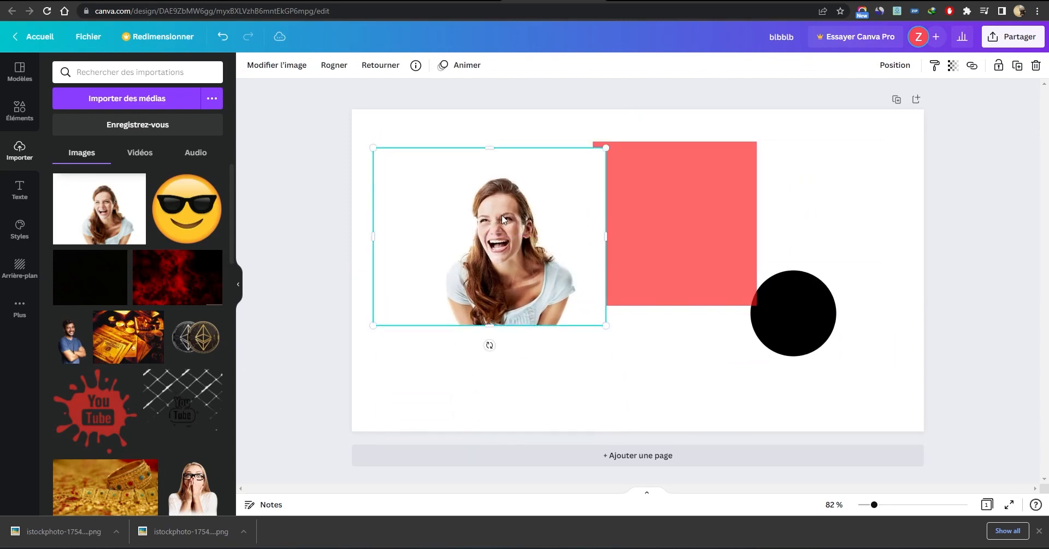
Review the photo's brightness, contrast, saturation and filter options, and move the photo down over the red square's lower corner
click(286, 69)
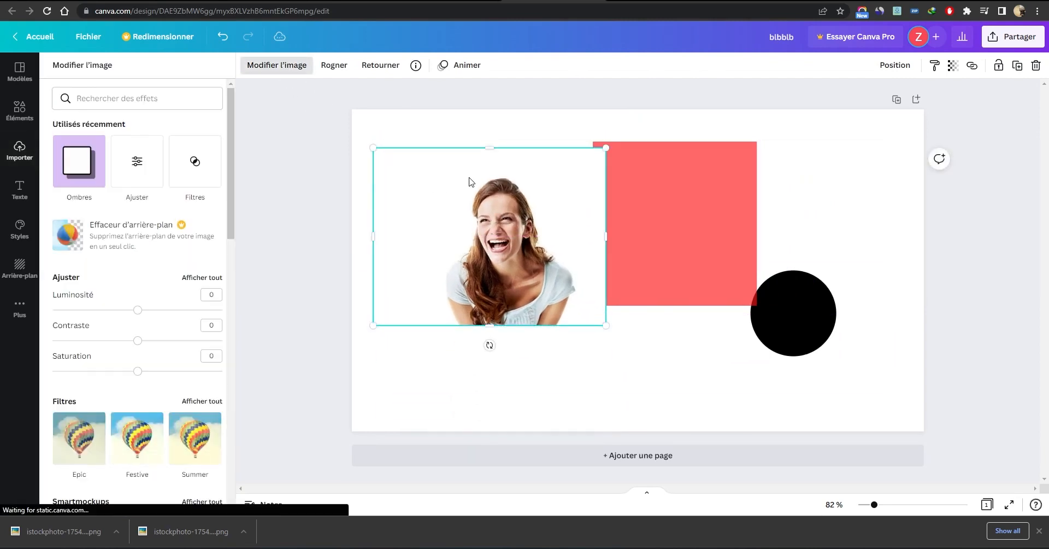
scroll(82, 432, down, 2)
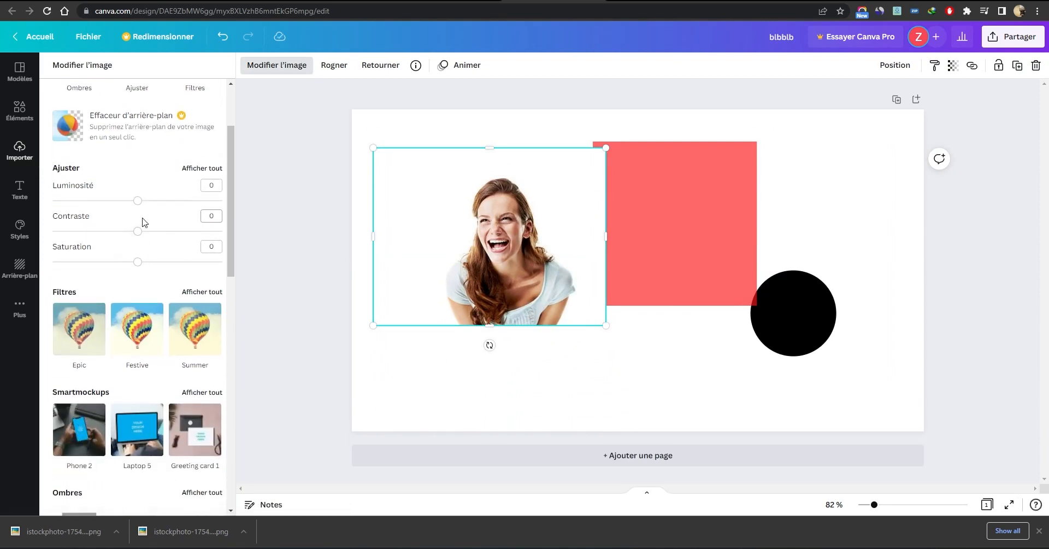
drag(140, 206, 139, 262)
drag(517, 244, 577, 317)
click(763, 382)
Bring the red square to the front of the photo and shift it slightly up and to the right
click(710, 265)
right_click(711, 266)
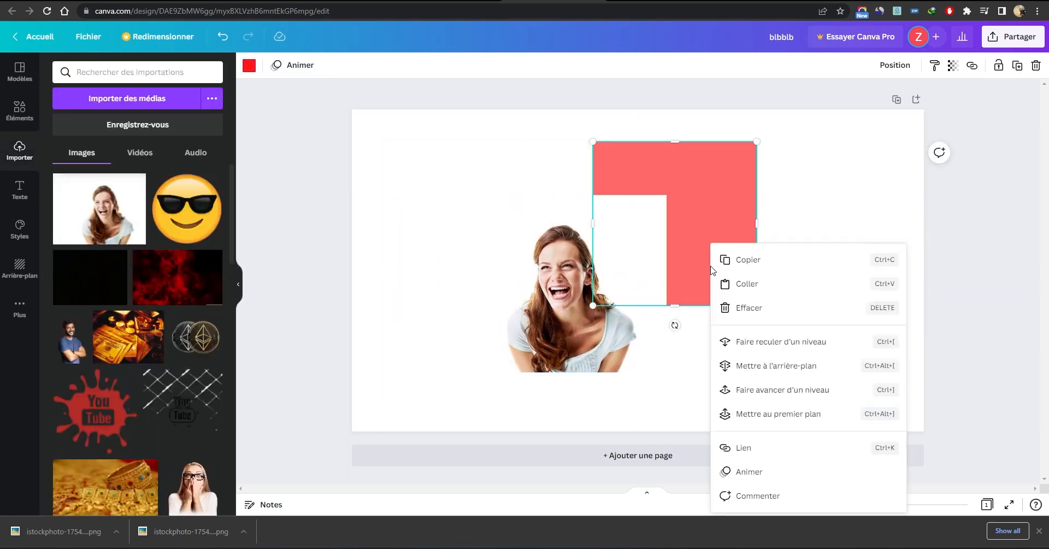
click(775, 414)
drag(713, 264, 734, 248)
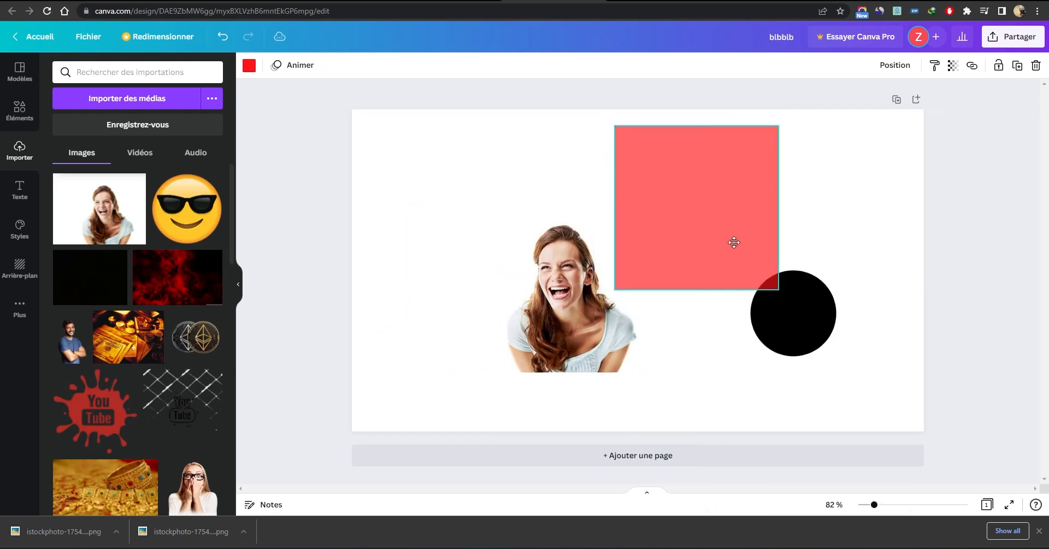
Set the page background to black and shift the white-background photo slightly to the left
click(628, 324)
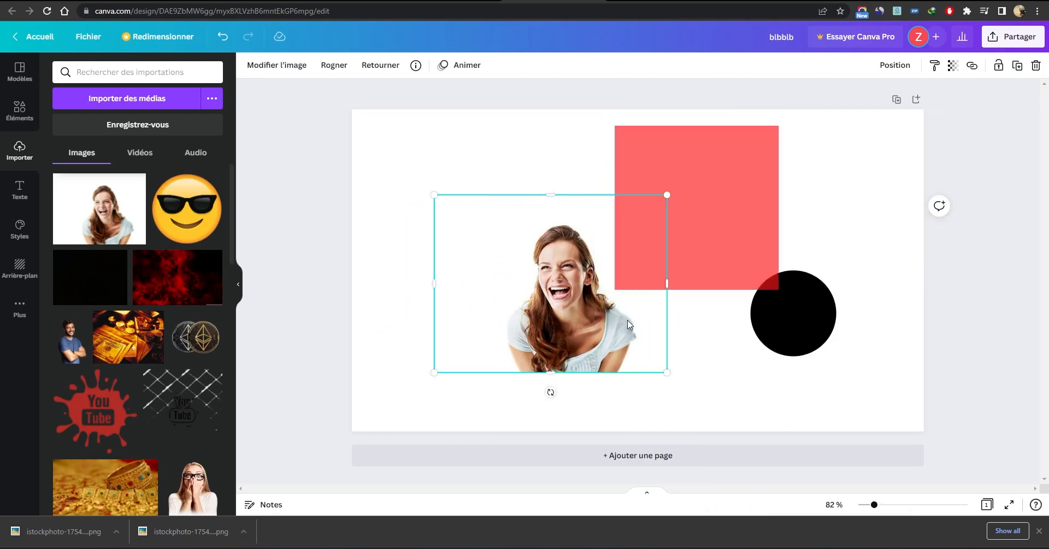
click(384, 156)
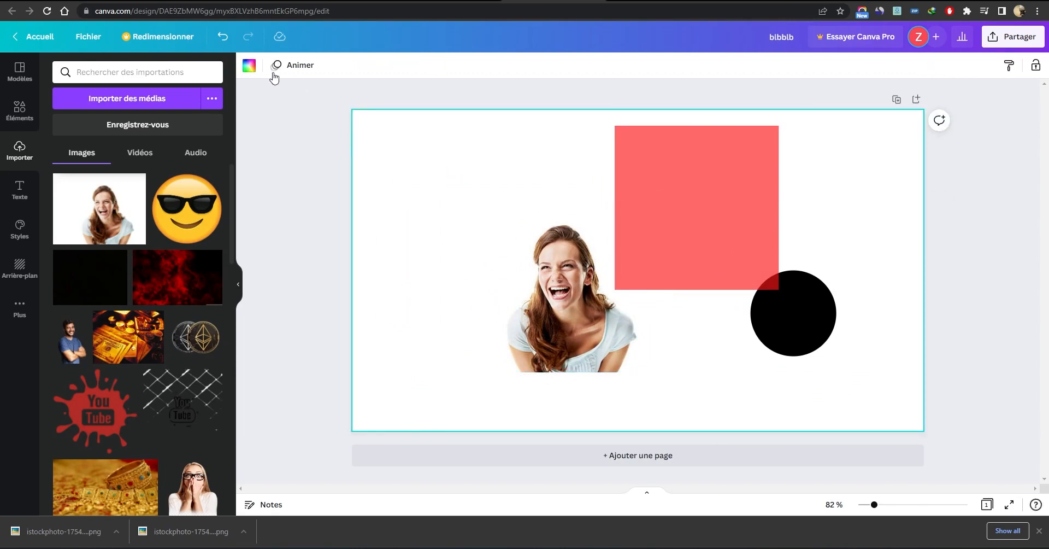
click(249, 67)
click(94, 123)
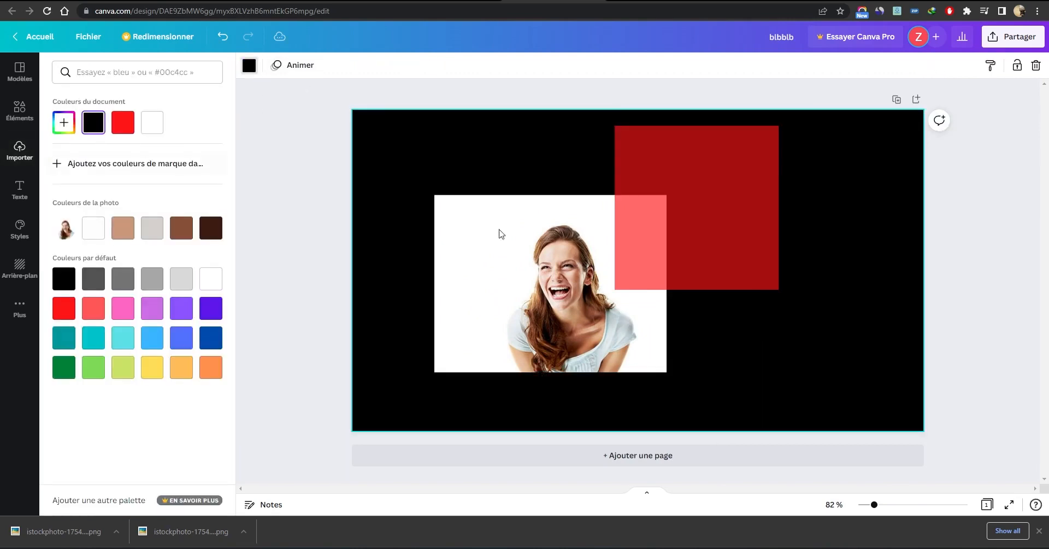
click(513, 253)
drag(513, 253, 487, 259)
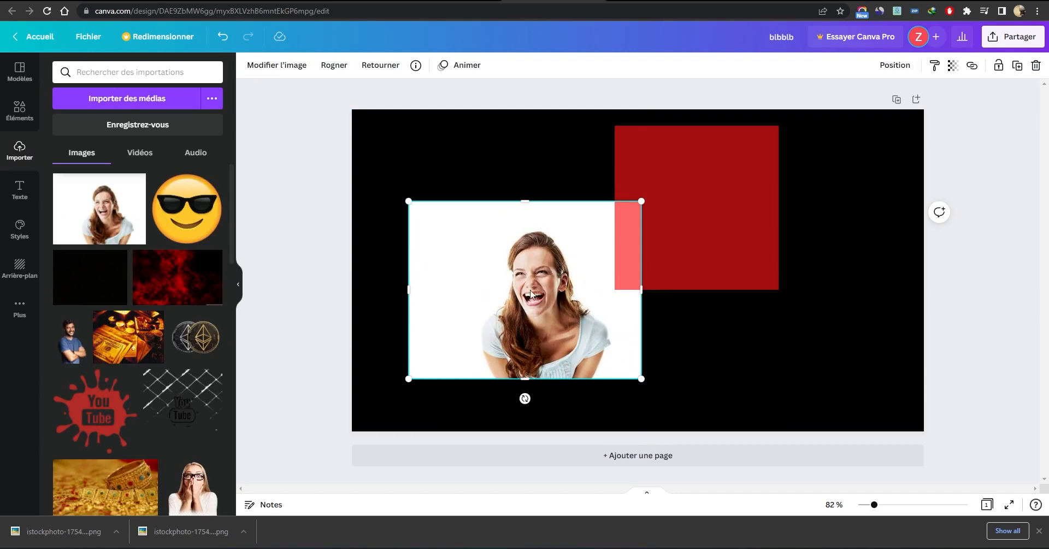
Switch to the Google Images results and submit the laughing-woman photo to remove.bg for background removal
key(ctrl+Tab)
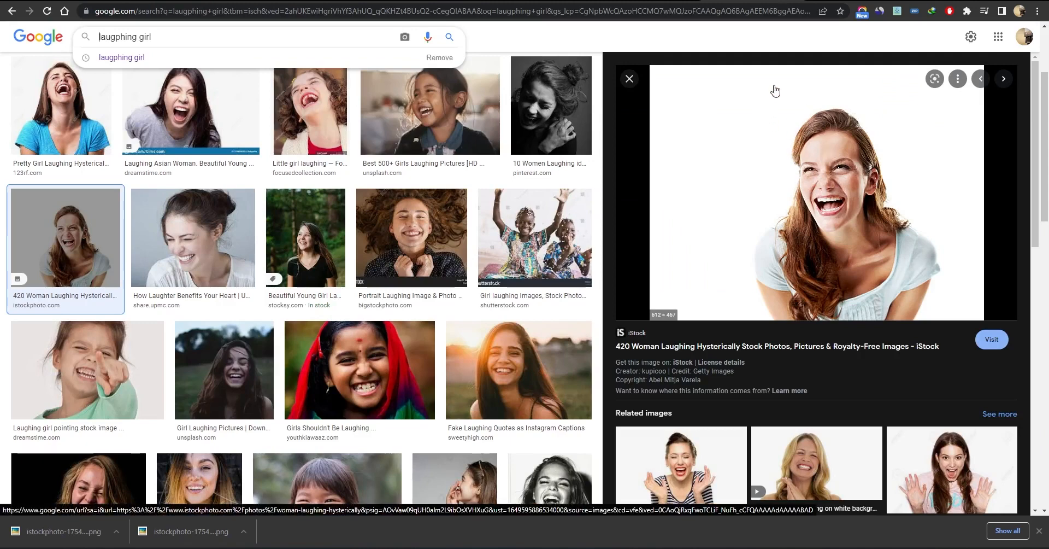
drag(821, 214, 381, 120)
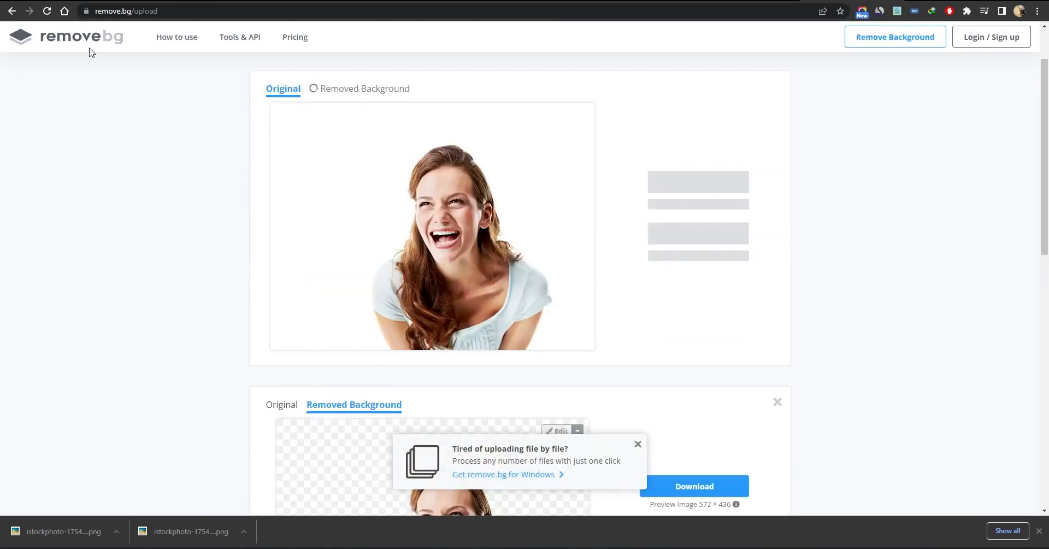
scroll(426, 239, down, 3)
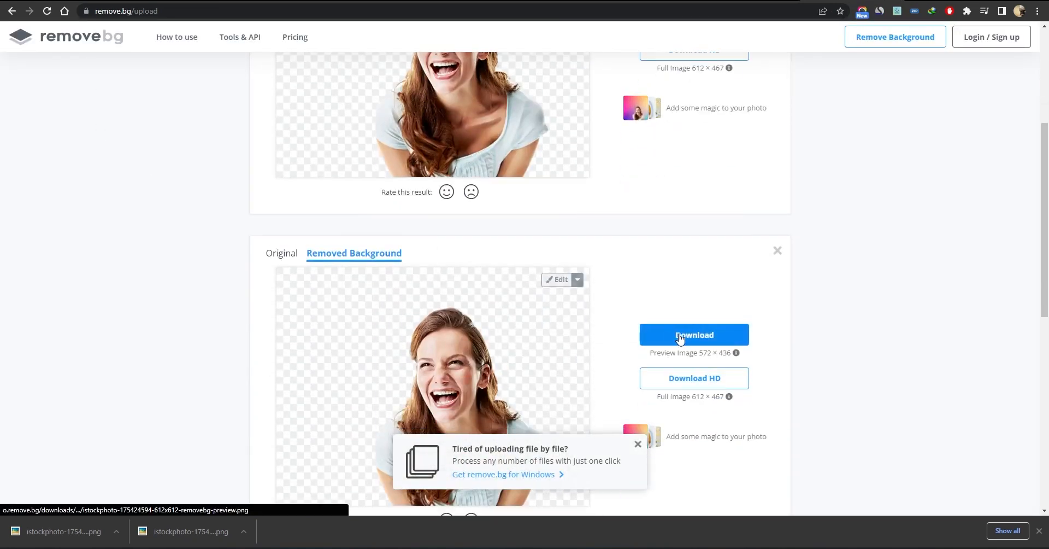
click(650, 1)
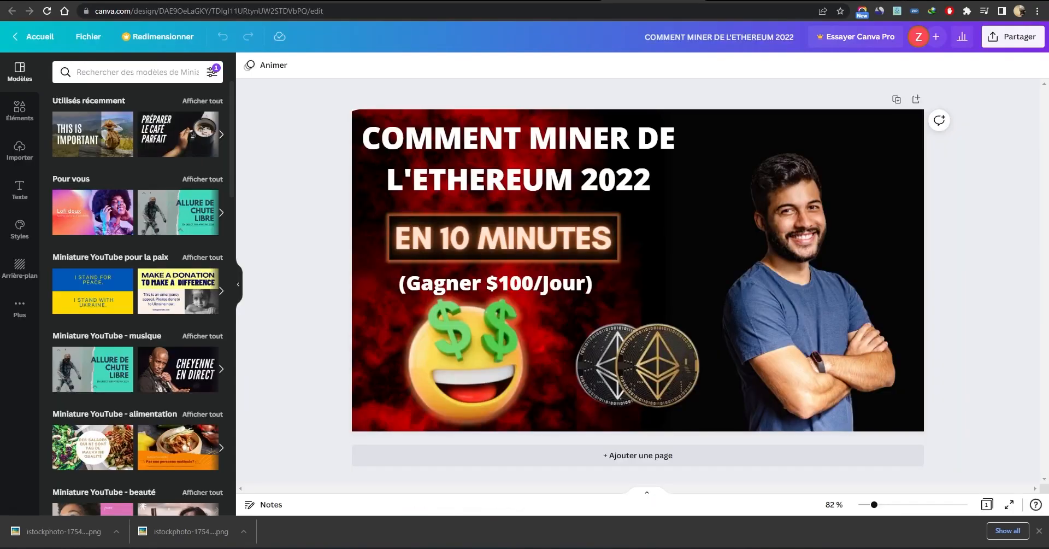
click(765, 1)
click(557, 1)
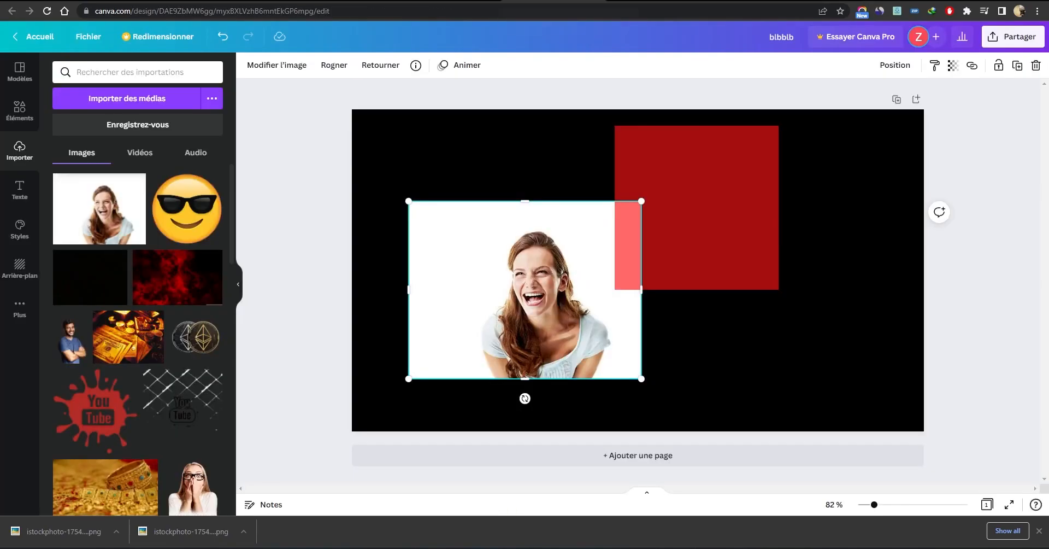
click(487, 148)
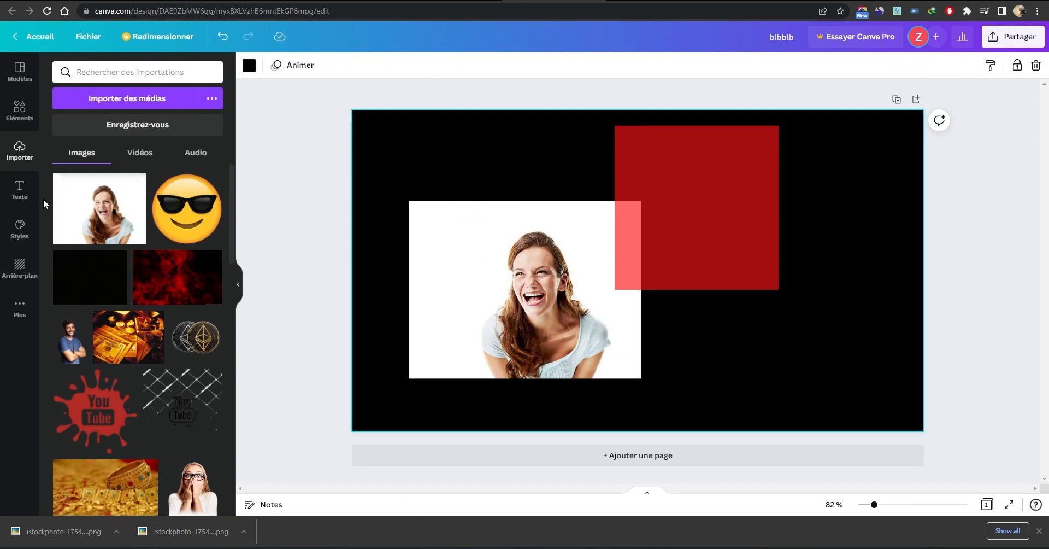
click(123, 104)
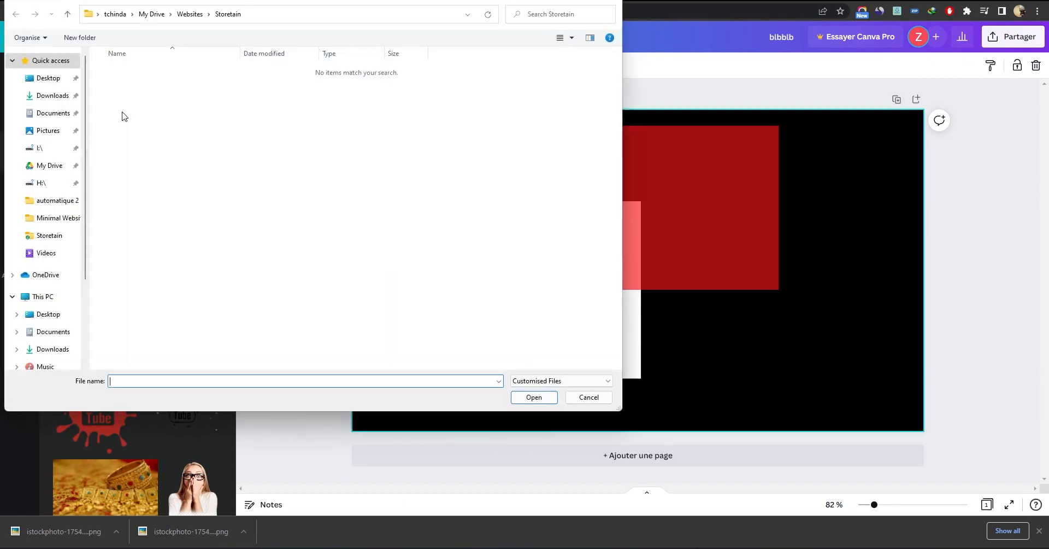
click(51, 98)
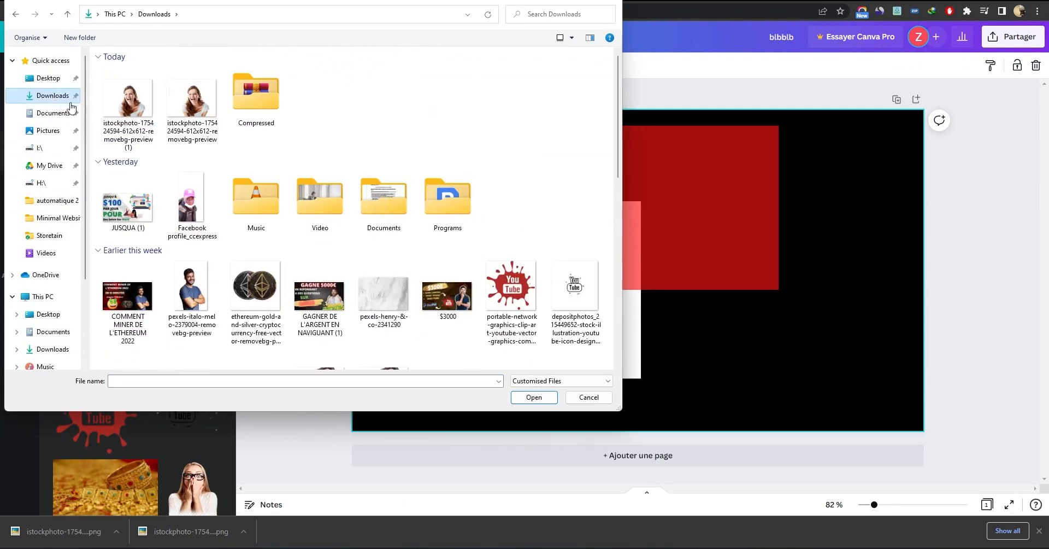
click(114, 112)
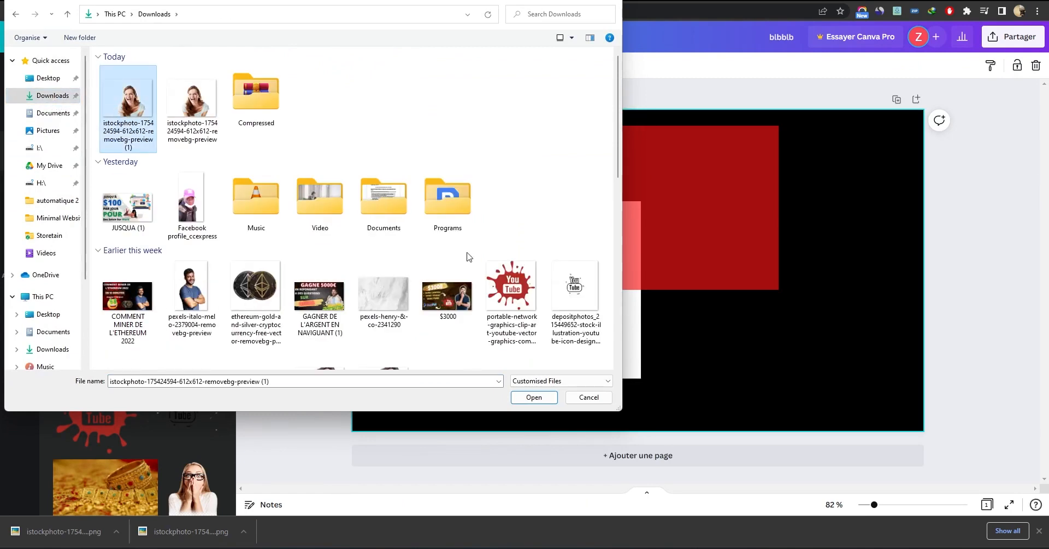
click(534, 397)
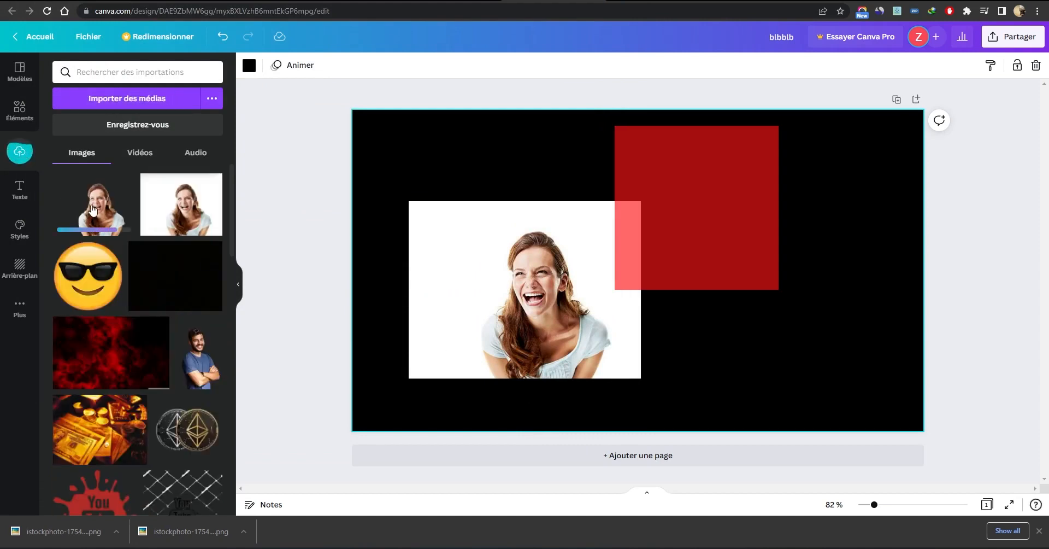
Place the background-free woman image at the page's lower right and delete the white-background version
drag(94, 209, 742, 270)
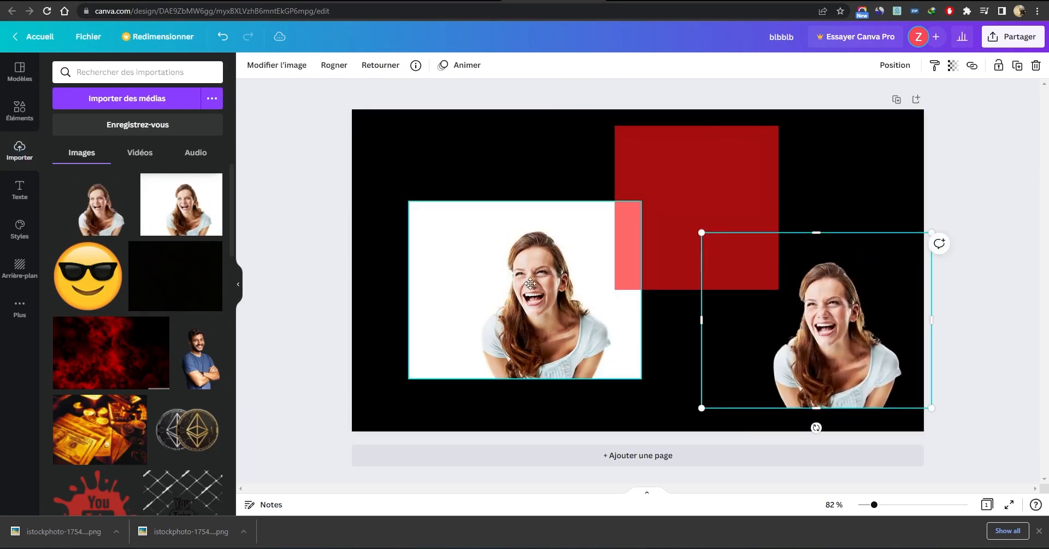
drag(536, 277, 504, 298)
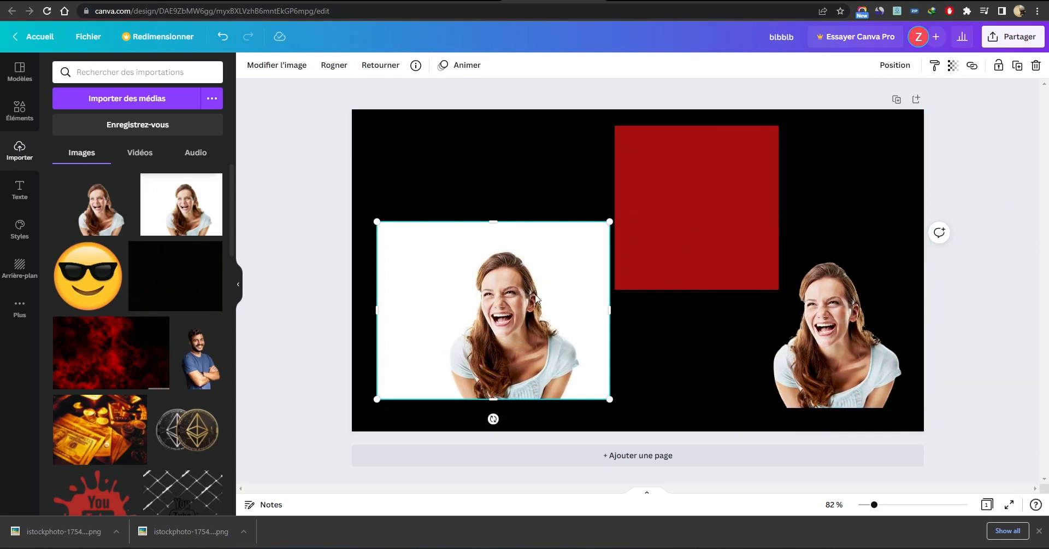
click(1037, 66)
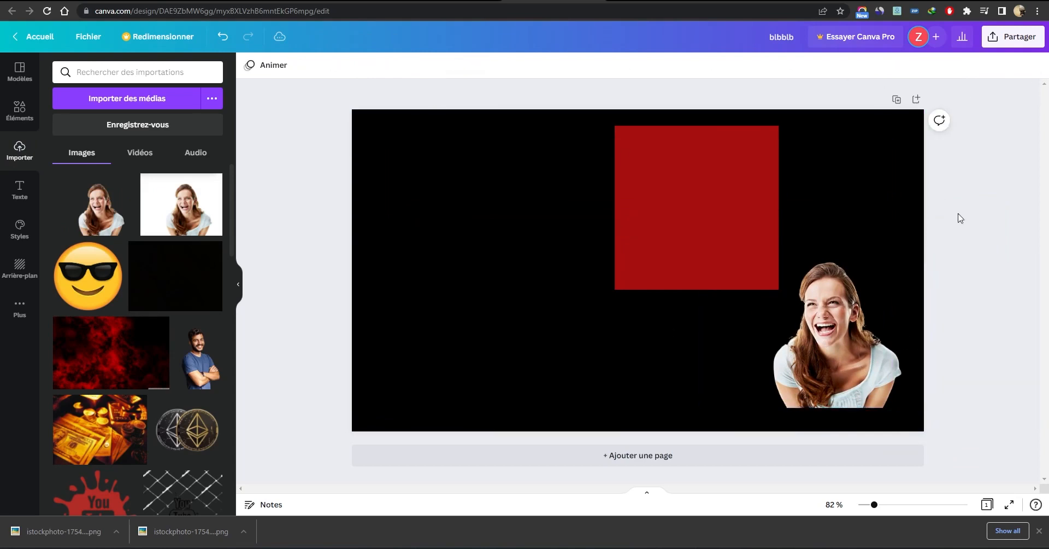
Move the red square to the page's upper left, then shift the woman cutout left and enlarge it
drag(691, 178, 507, 173)
drag(802, 319, 722, 319)
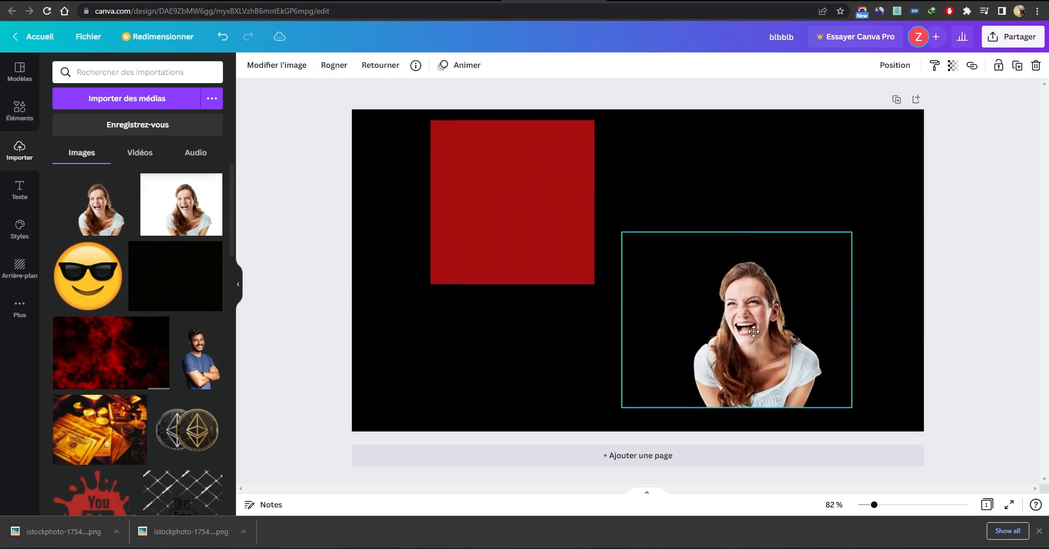
drag(848, 232, 905, 197)
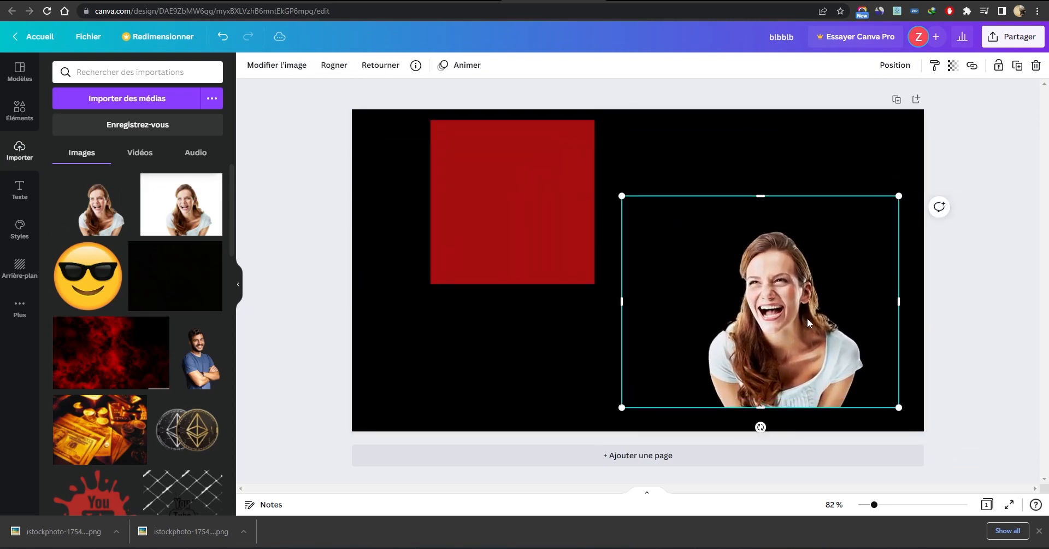
click(1025, 205)
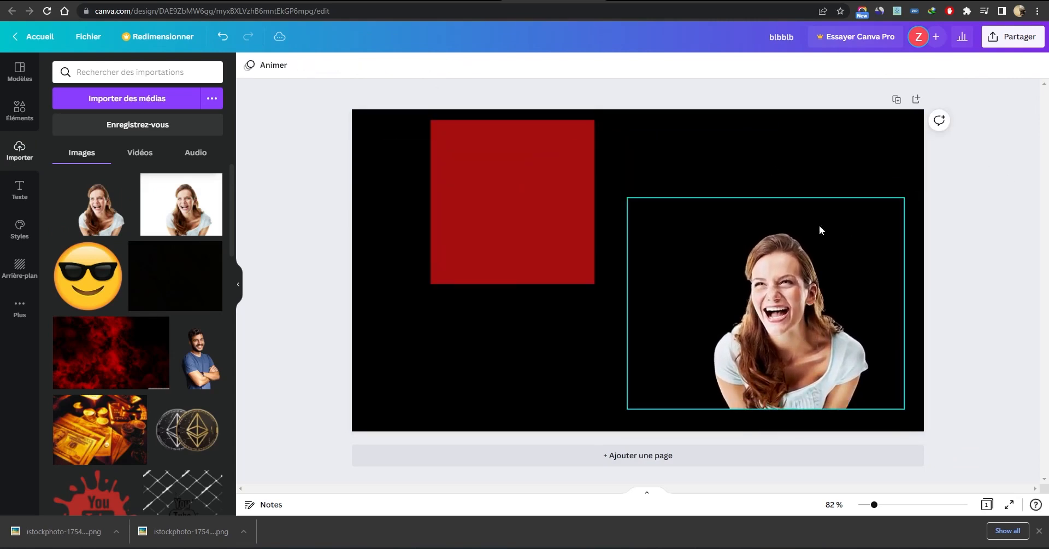
Browse the elements library and the YouTube thumbnail templates
click(20, 112)
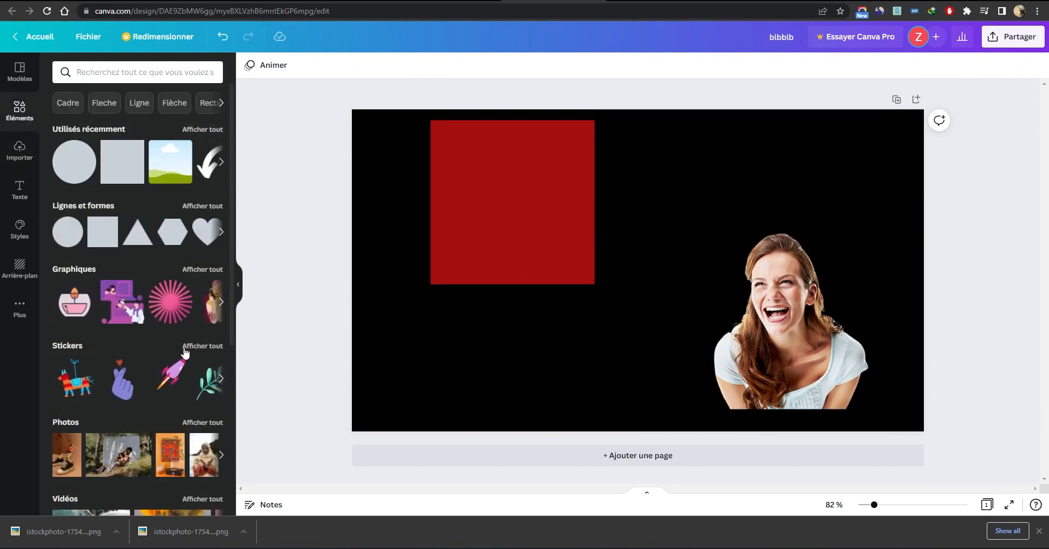
click(13, 85)
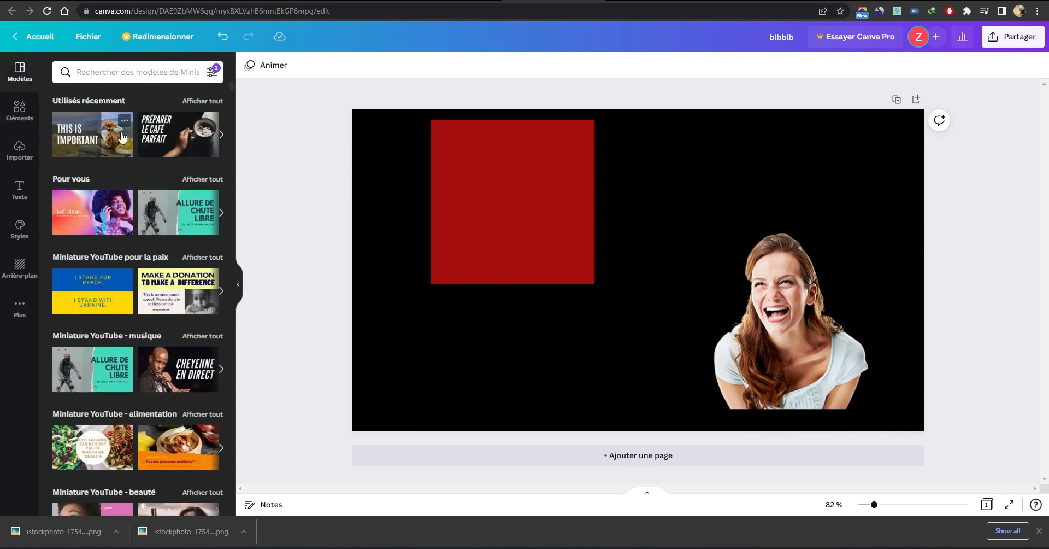
scroll(122, 316, down, 2)
scroll(122, 316, down, 5)
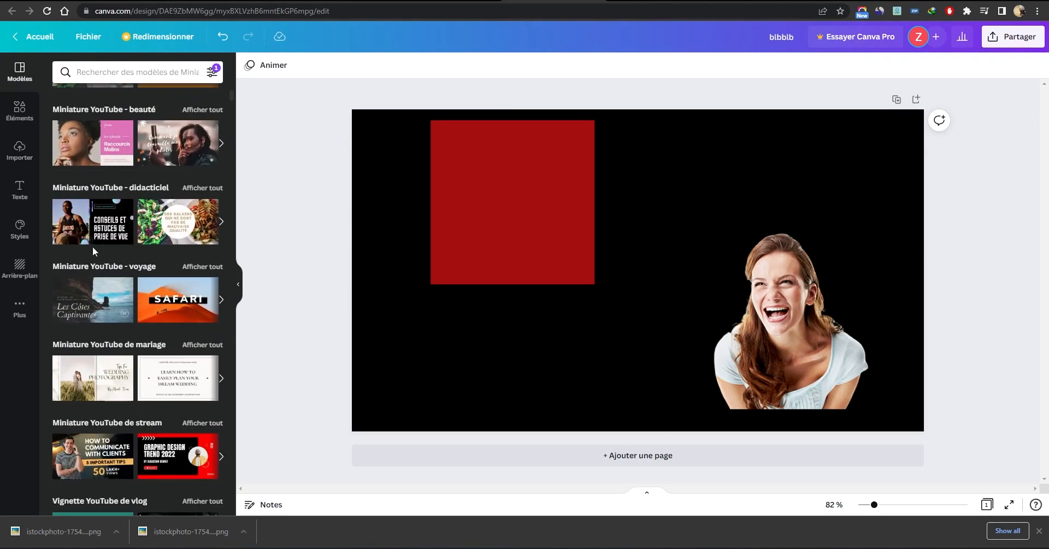
scroll(189, 357, down, 8)
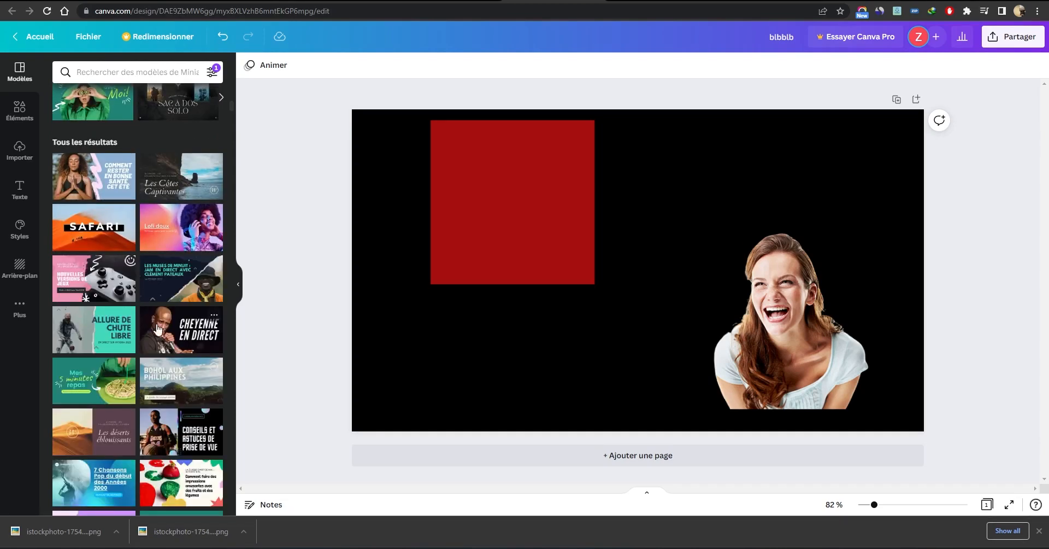
scroll(157, 328, down, 7)
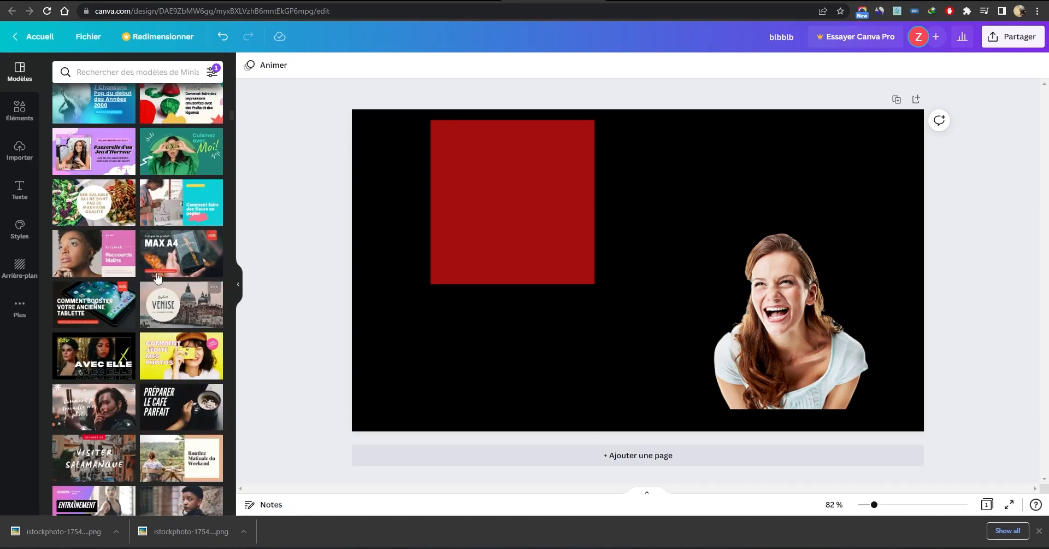
Look further through the YouTube thumbnail templates for examples in different styles
scroll(158, 277, down, 10)
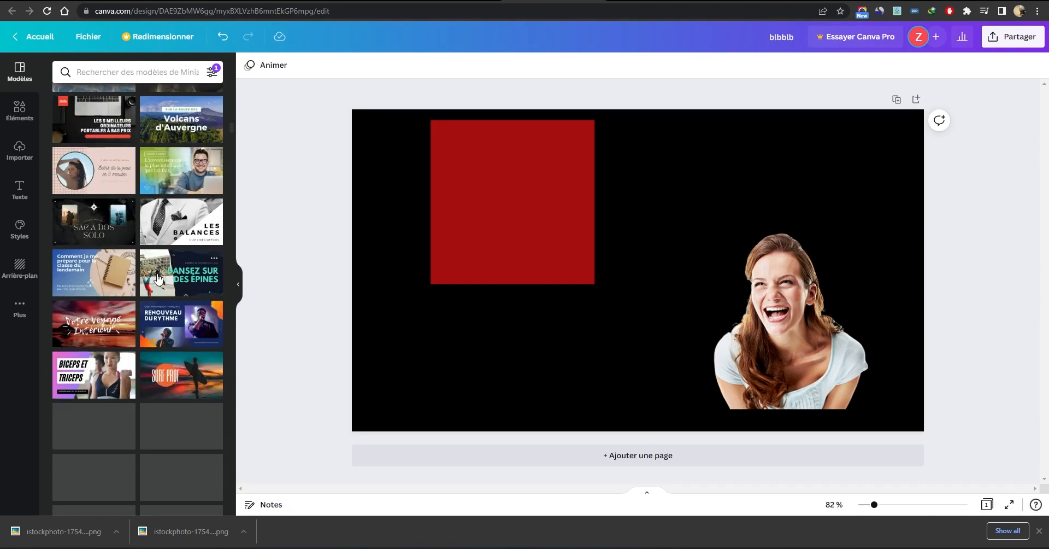
scroll(157, 279, down, 10)
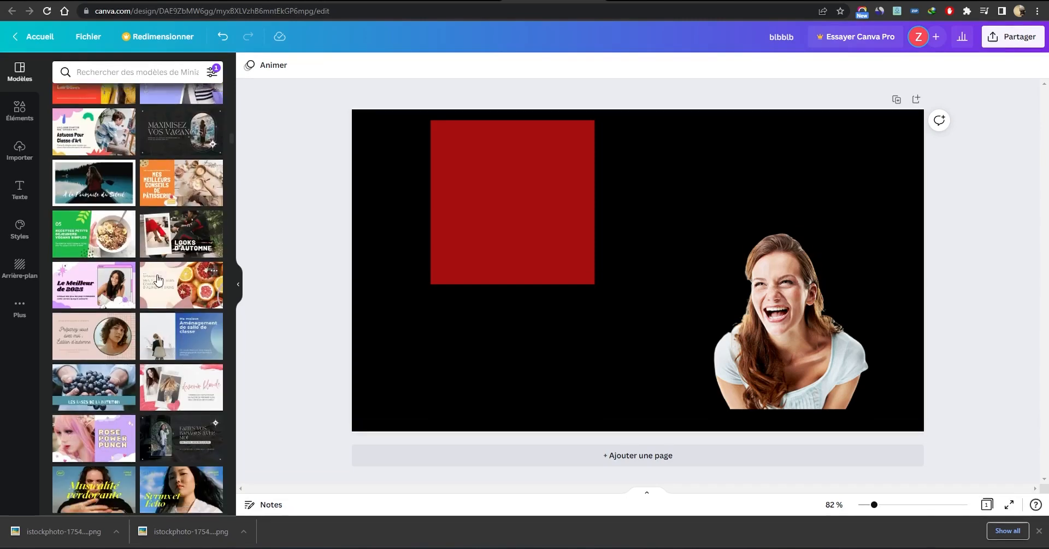
scroll(158, 280, down, 4)
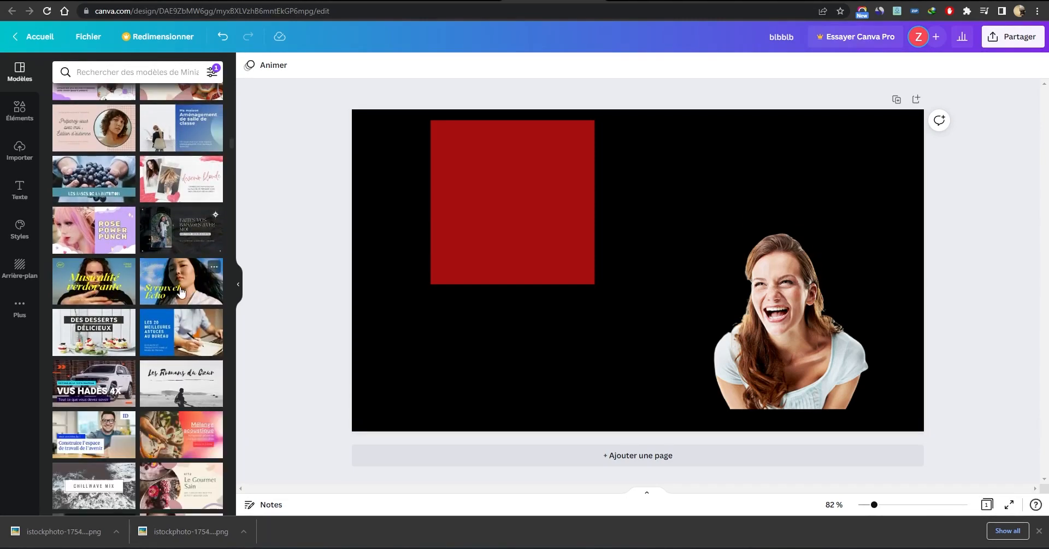
scroll(188, 302, down, 10)
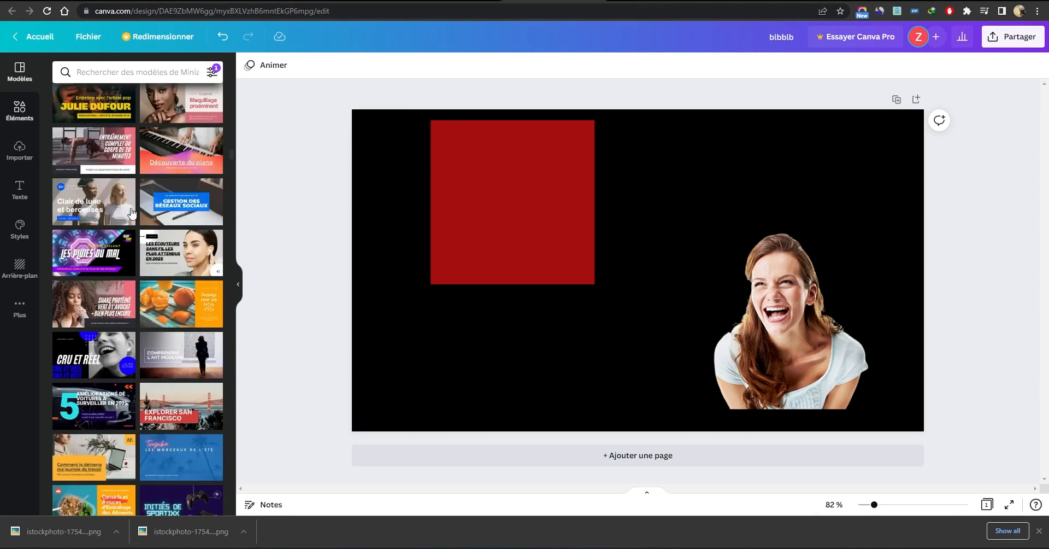
scroll(131, 212, down, 15)
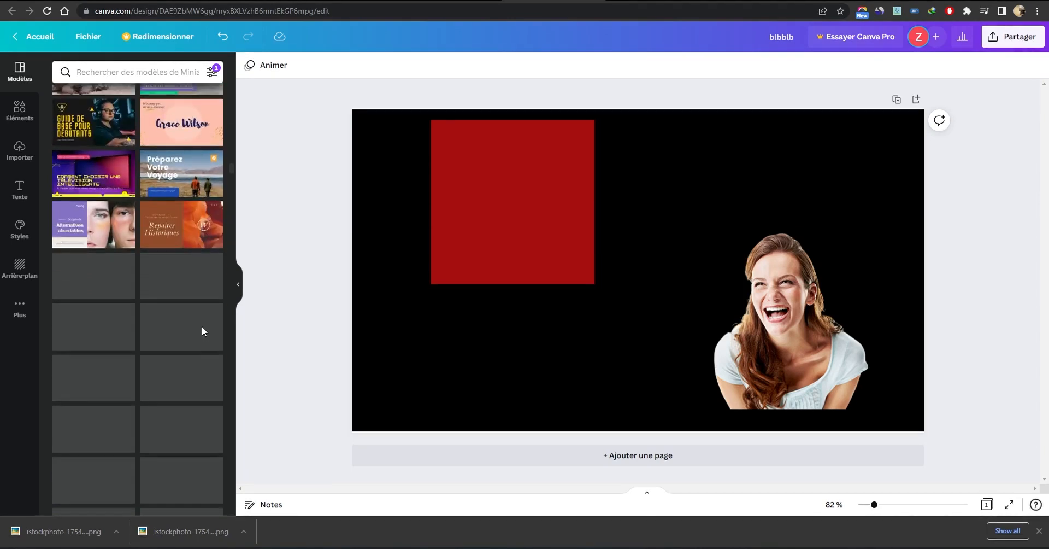
scroll(201, 328, down, 5)
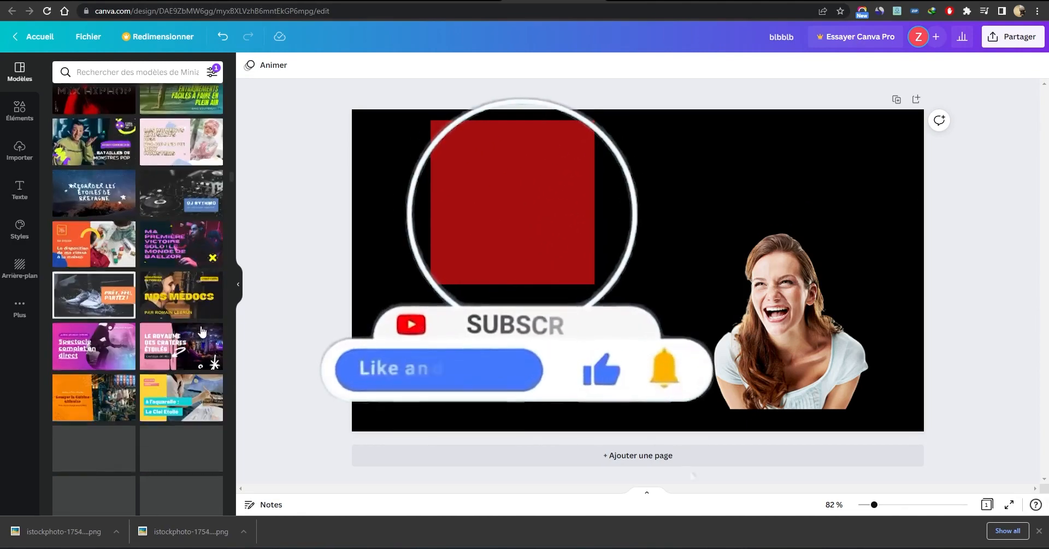
scroll(202, 330, down, 4)
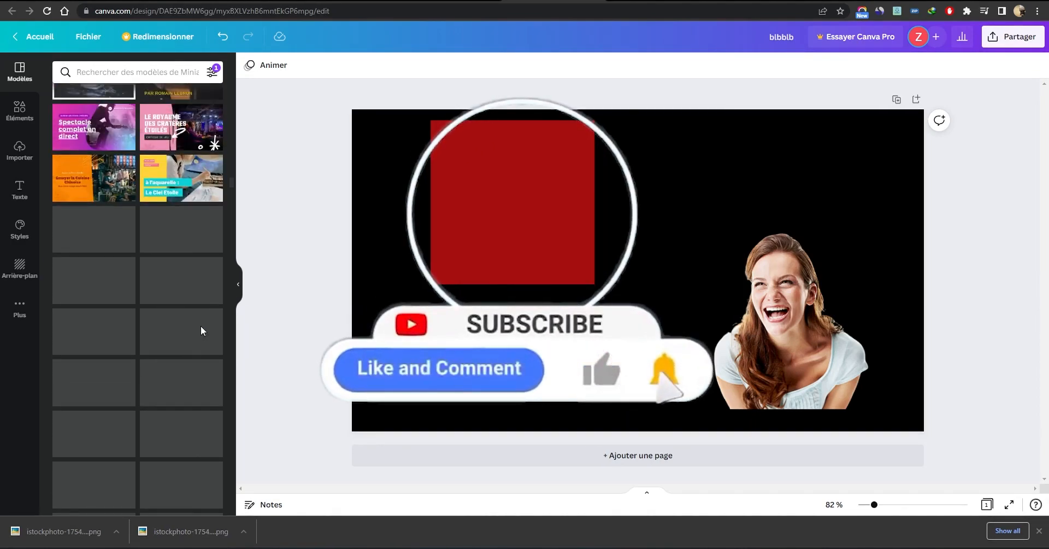
scroll(201, 330, down, 5)
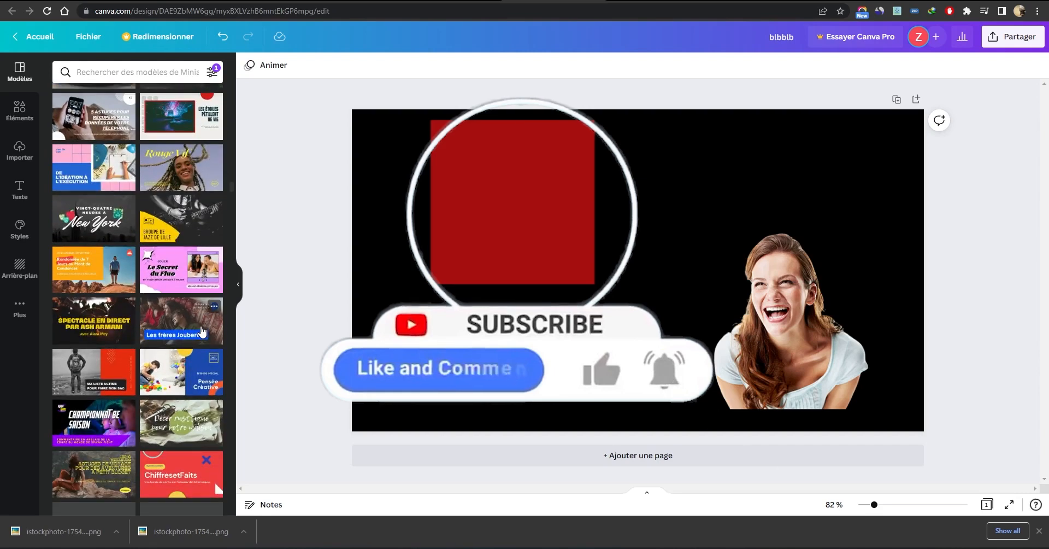
Place the landscape picture frame from the recently used elements at the page's upper right and fill it with the woman cutout
click(19, 111)
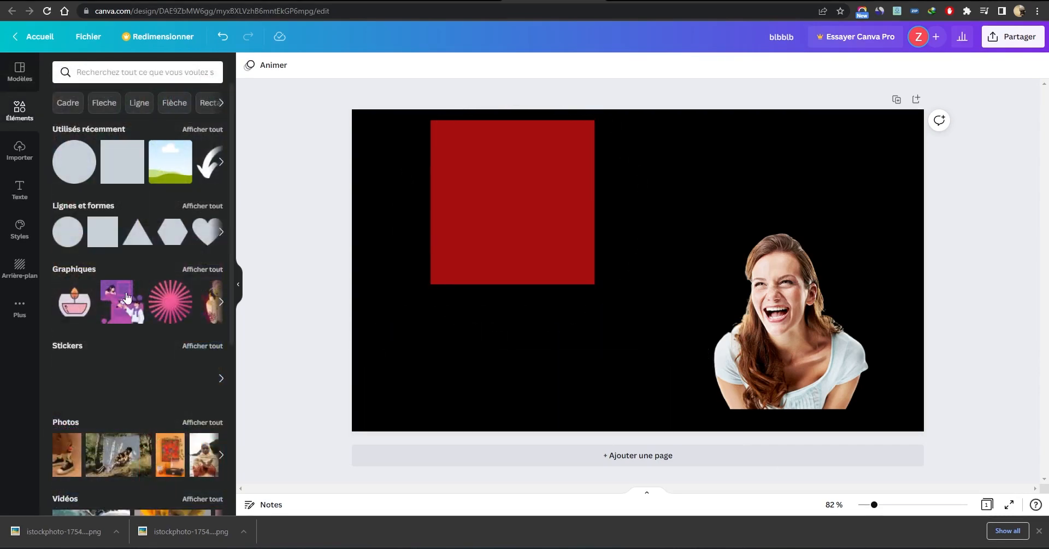
scroll(130, 284, down, 5)
scroll(130, 284, up, 5)
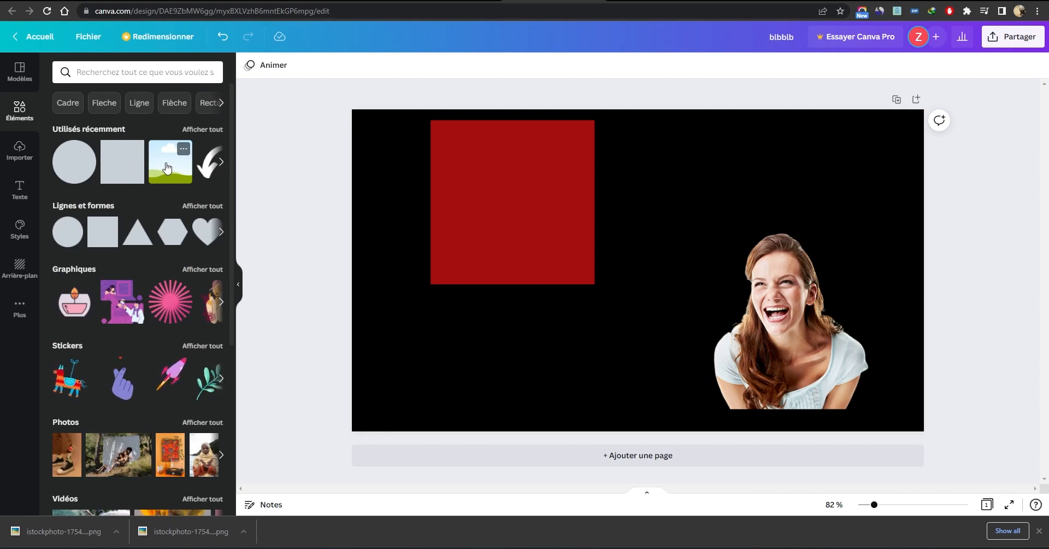
drag(167, 168, 701, 144)
drag(779, 349, 533, 355)
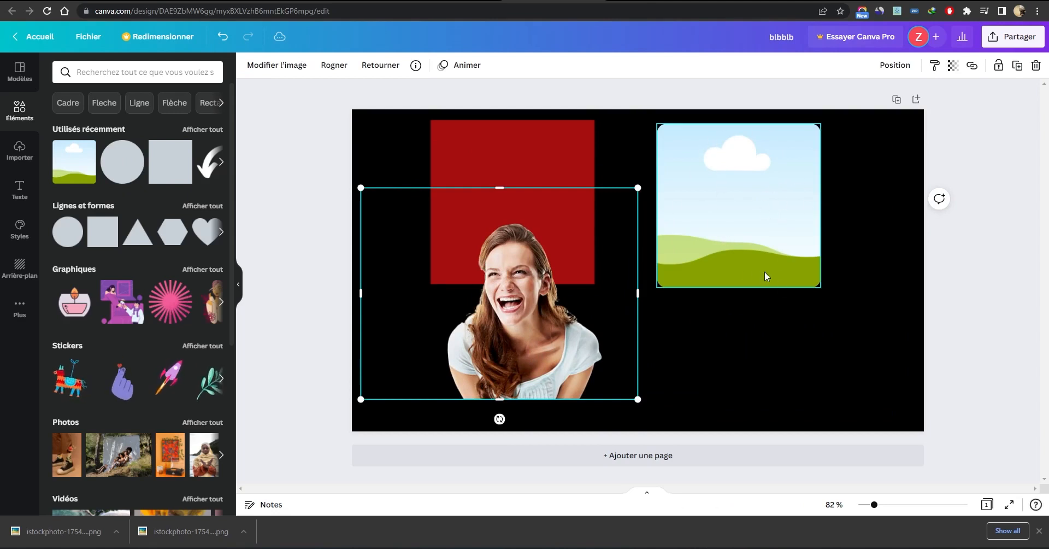
drag(536, 356, 772, 324)
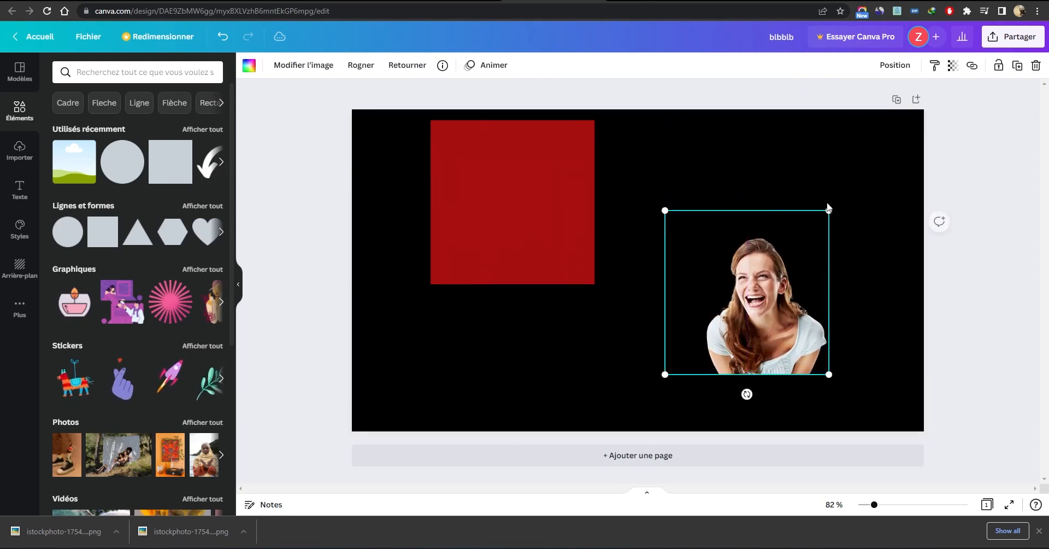
Change the page background to the document's red and move the framed woman to the page's centre
click(786, 147)
click(248, 66)
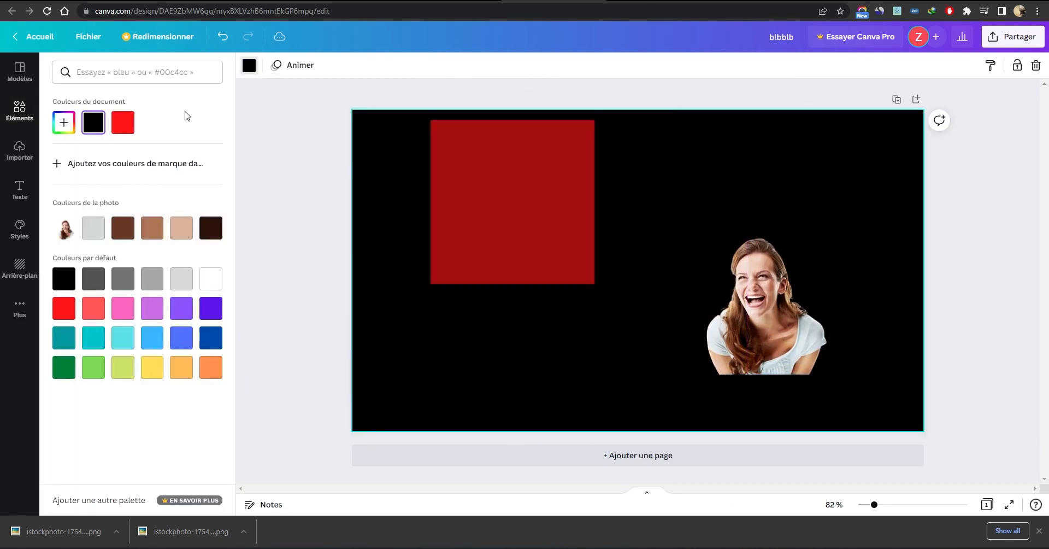
click(123, 123)
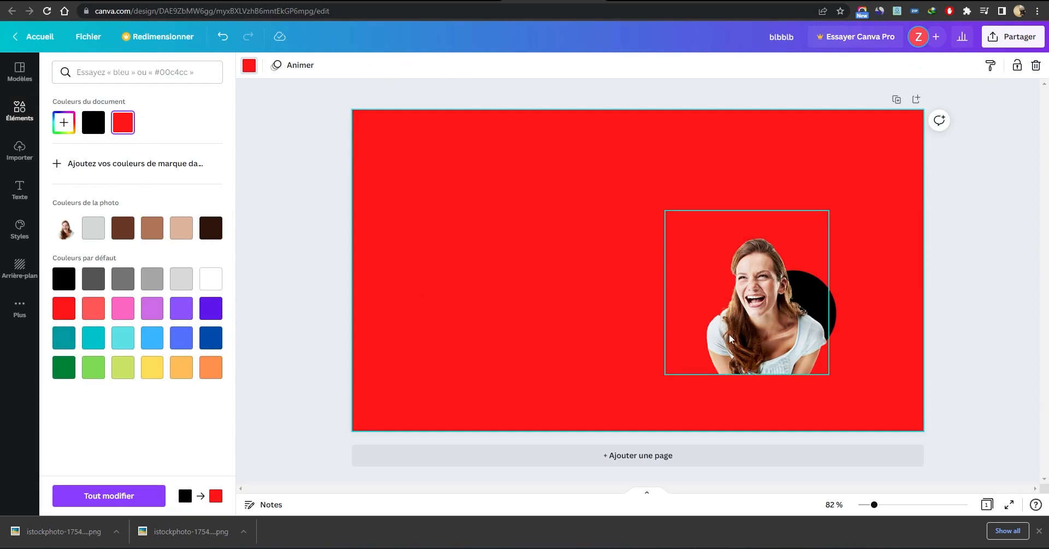
drag(730, 342, 619, 319)
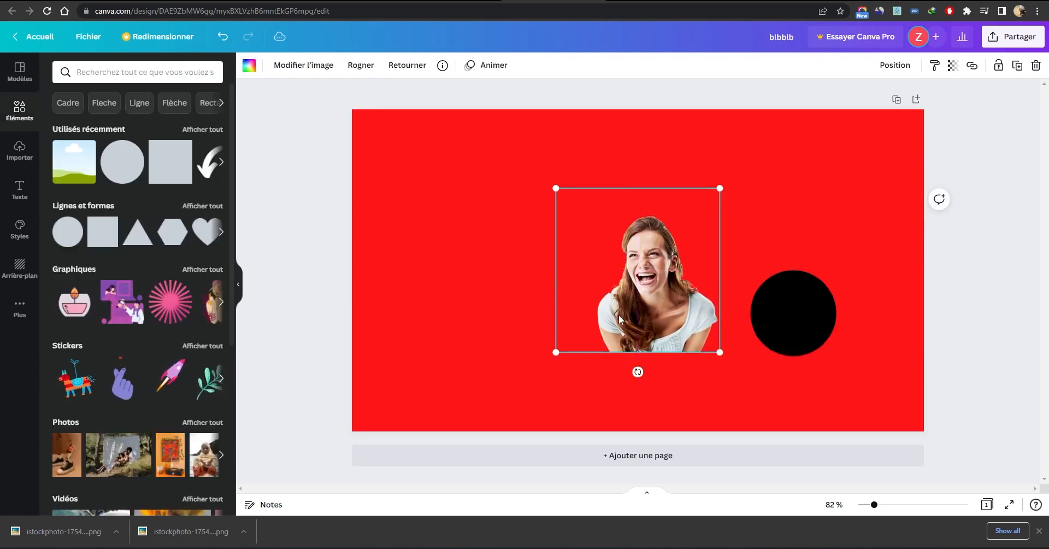
Find frames with the Cadre suggestion, place the computer-monitor frame left of centre, and shift the framed woman to the upper right
click(222, 163)
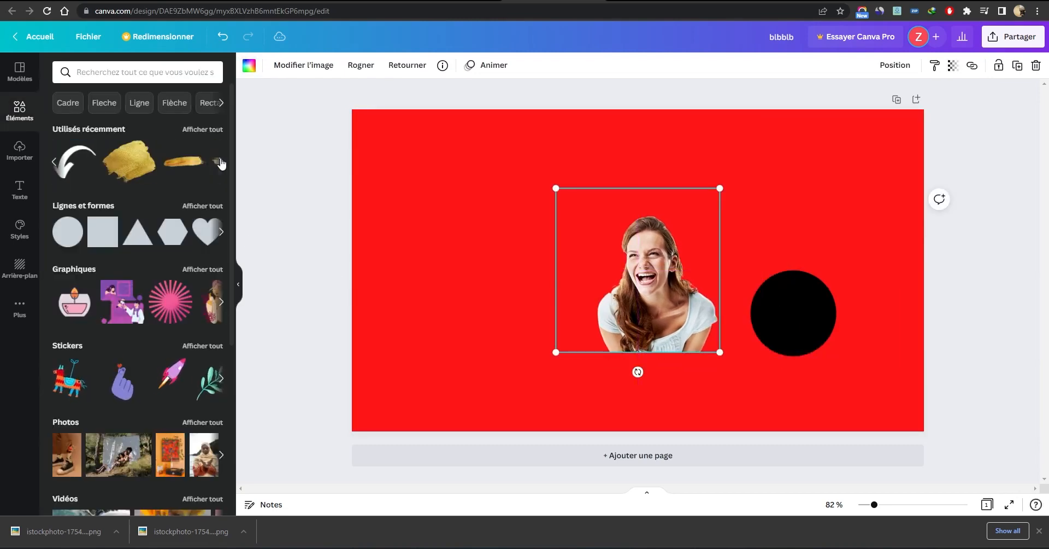
click(55, 162)
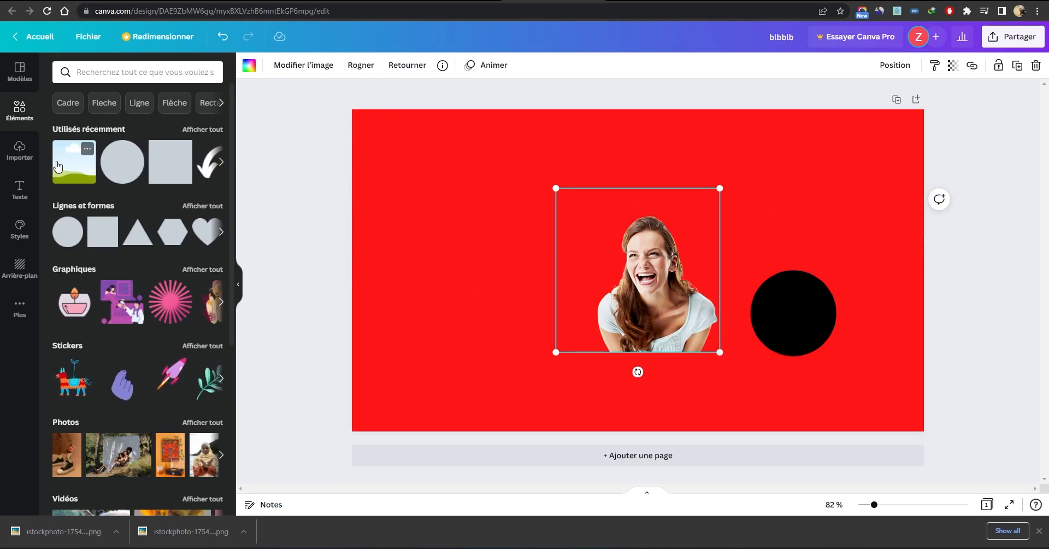
scroll(138, 355, down, 4)
scroll(138, 355, up, 4)
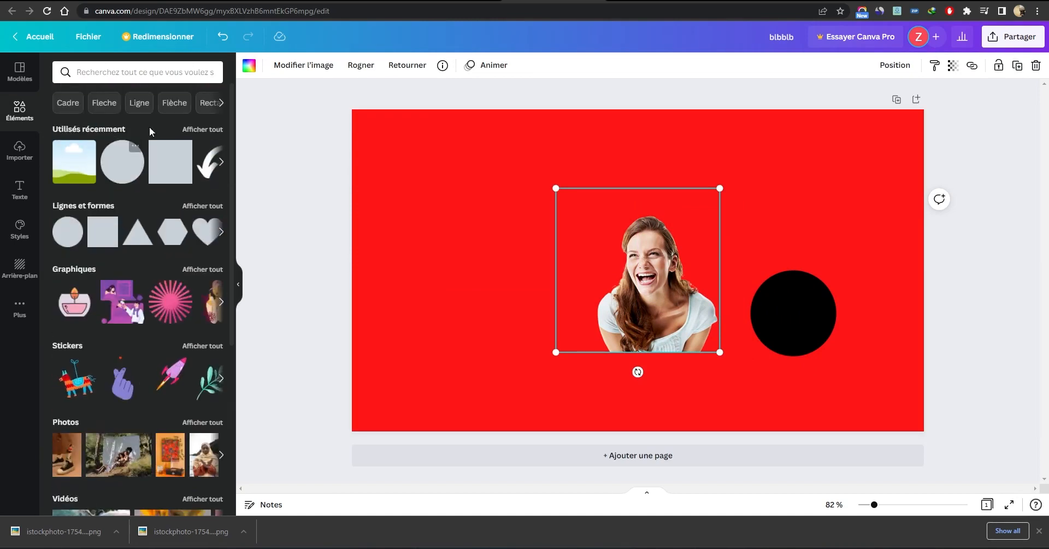
click(222, 104)
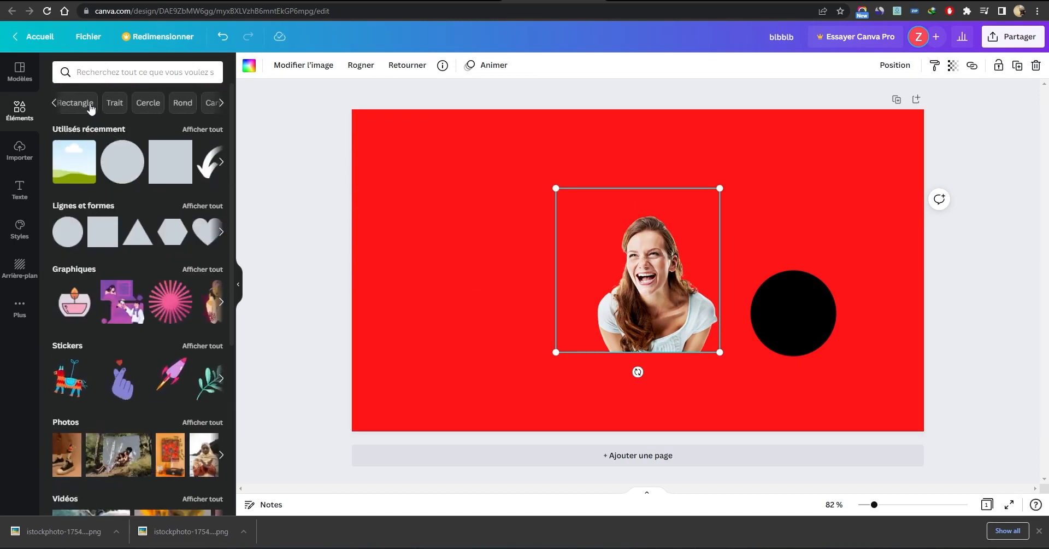
click(54, 103)
click(69, 103)
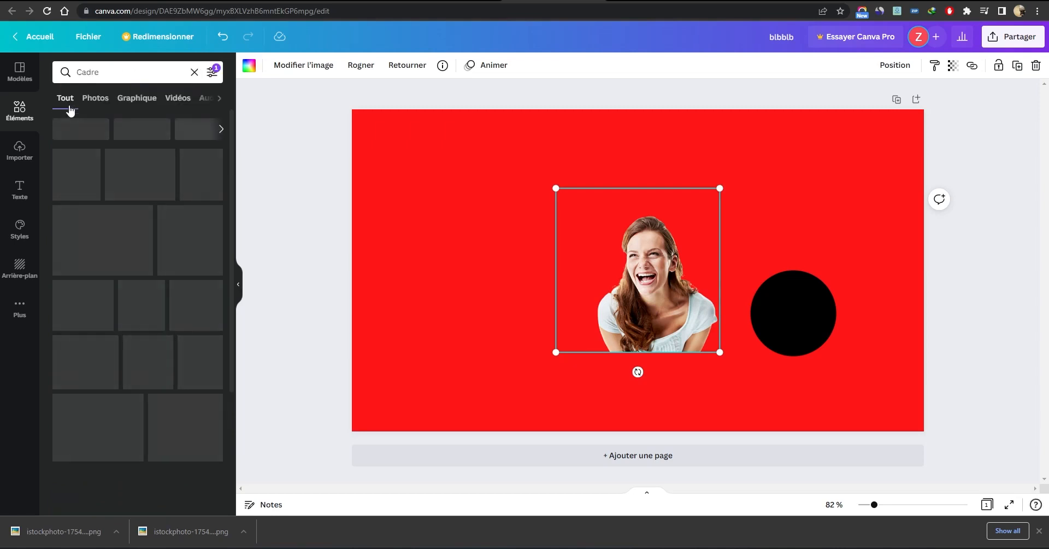
scroll(185, 404, down, 5)
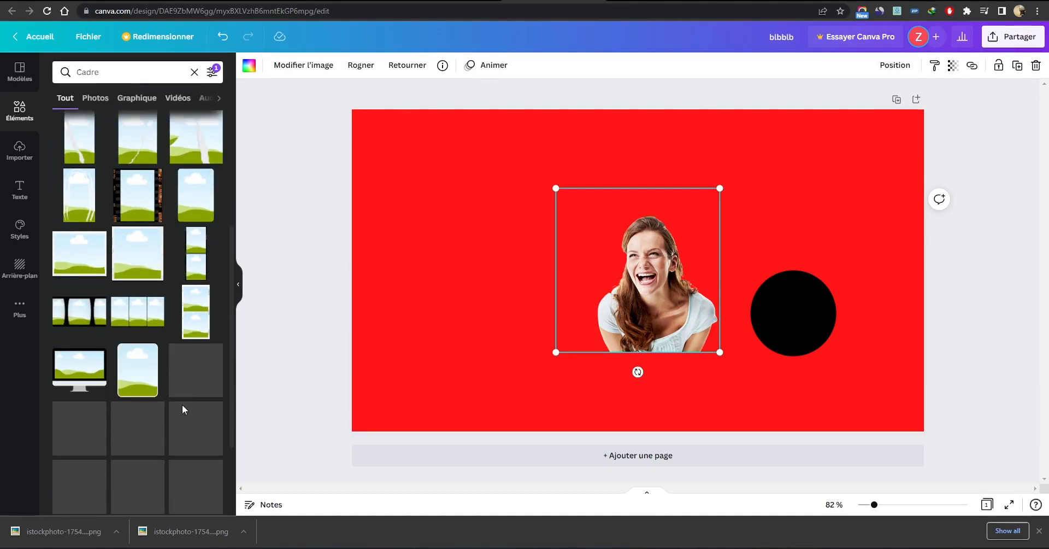
drag(92, 350, 602, 283)
click(712, 287)
drag(711, 288, 786, 234)
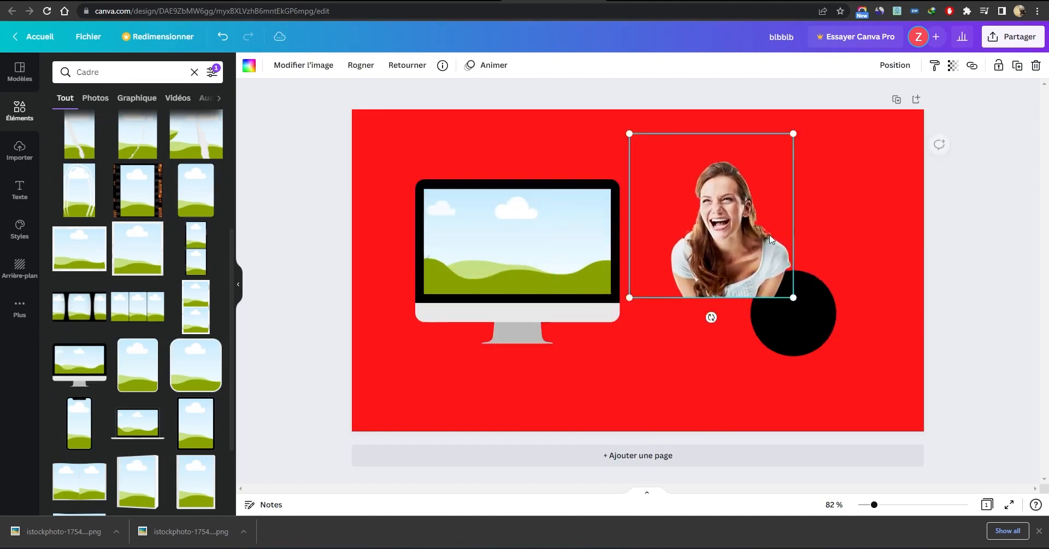
Fill the computer-monitor frame with the uploaded background-free woman image and move the monitor slightly down and left
click(20, 149)
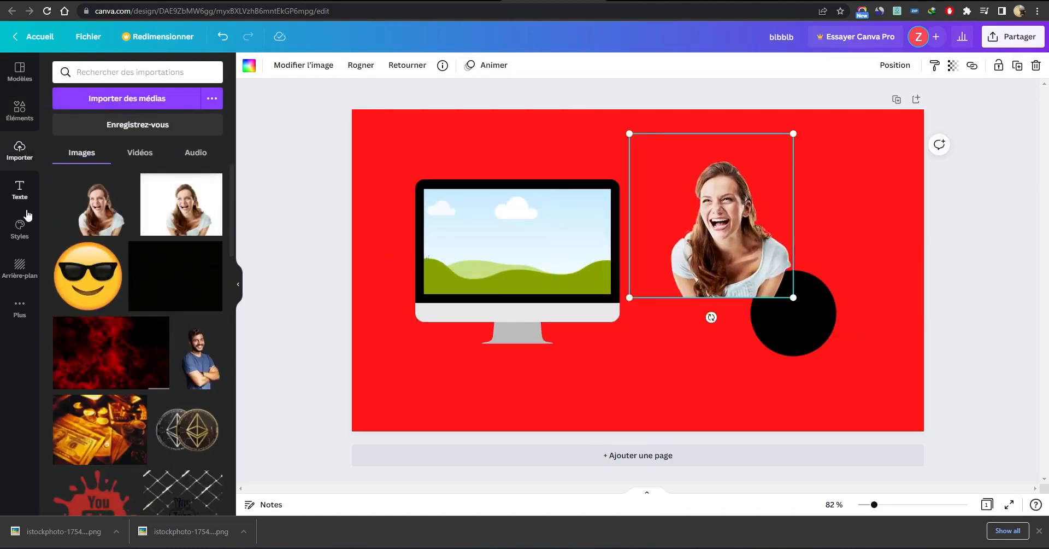
drag(376, 243, 431, 213)
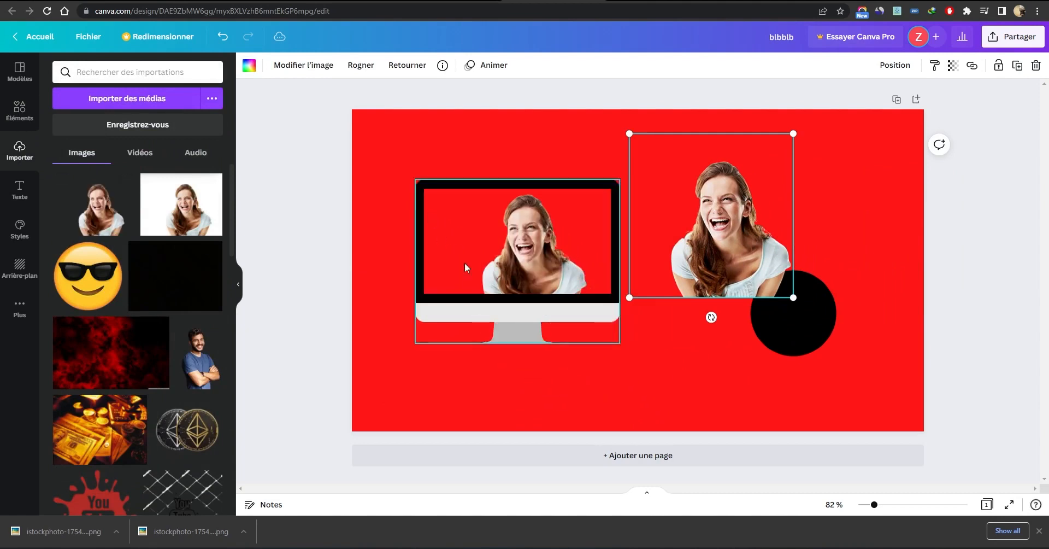
click(683, 356)
drag(556, 272, 535, 294)
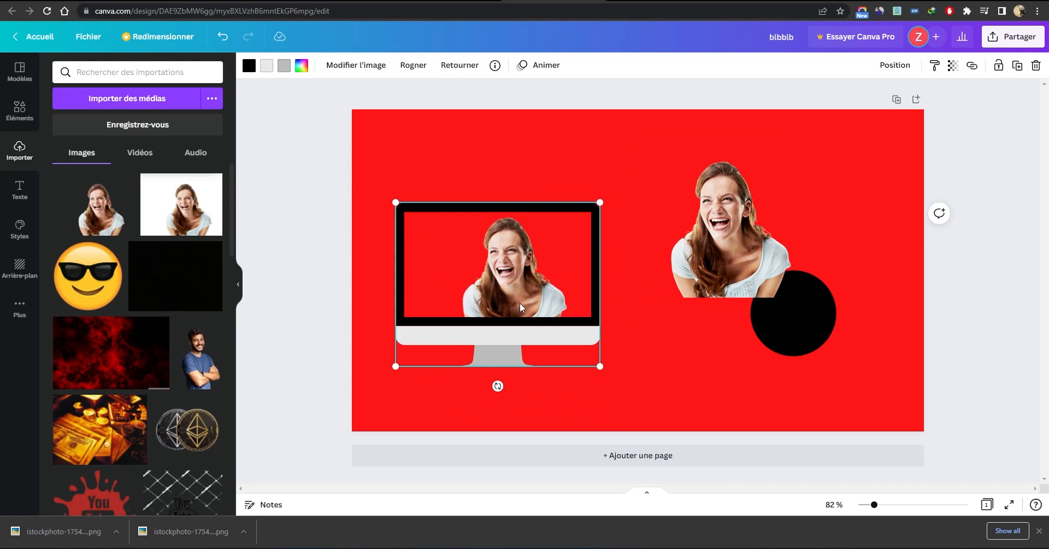
click(603, 383)
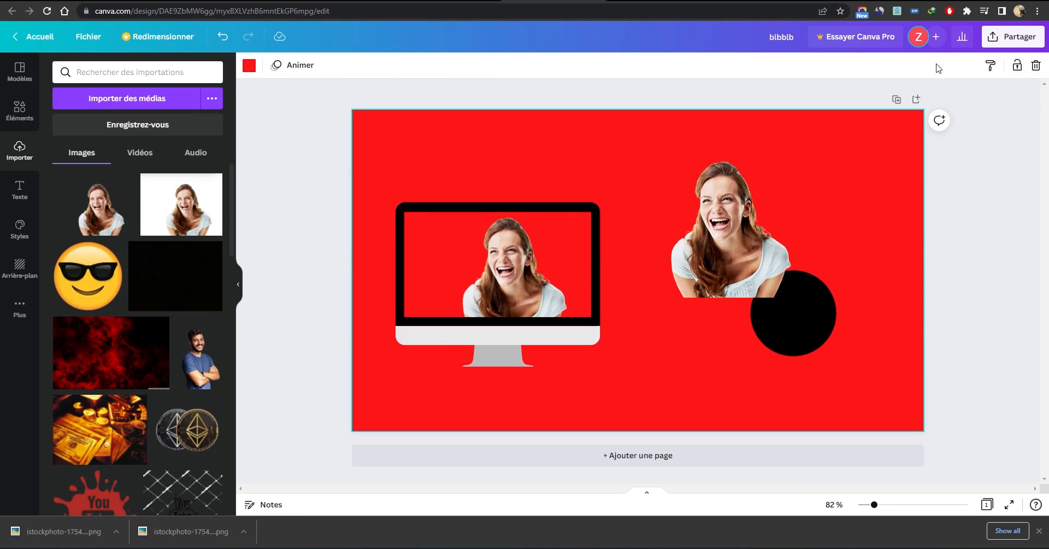
Review the design's download options and available file types, keeping PNG
click(1007, 45)
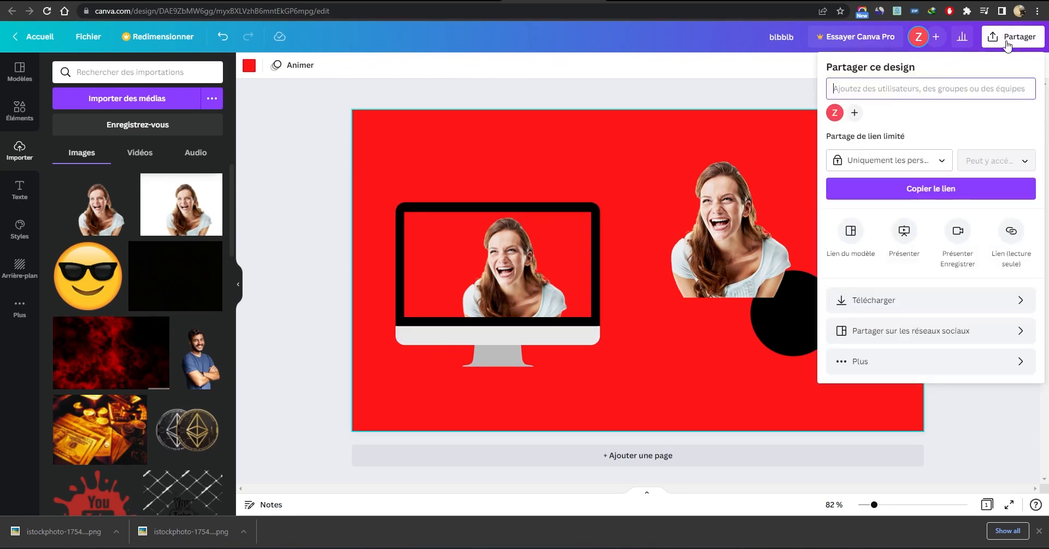
click(890, 302)
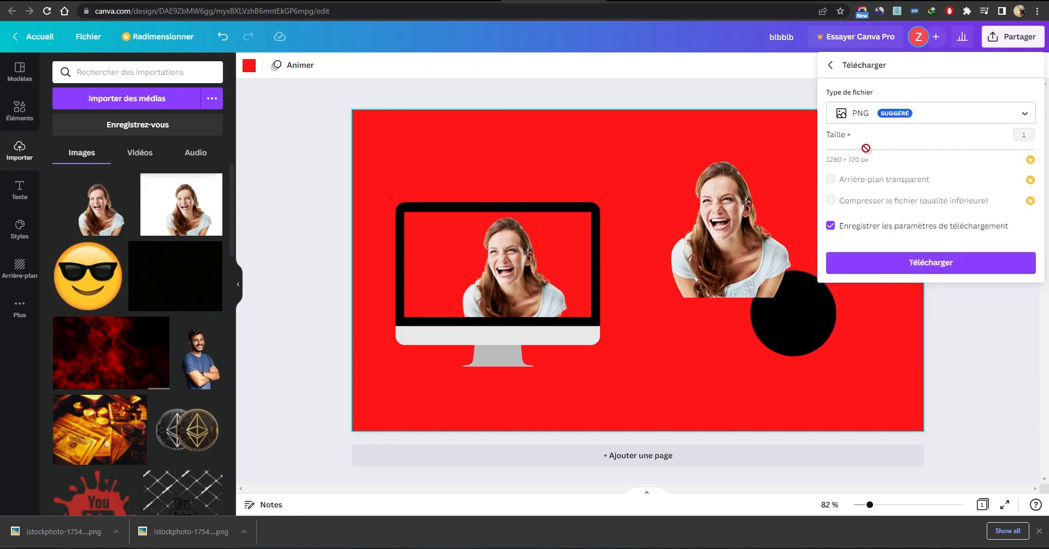
click(861, 126)
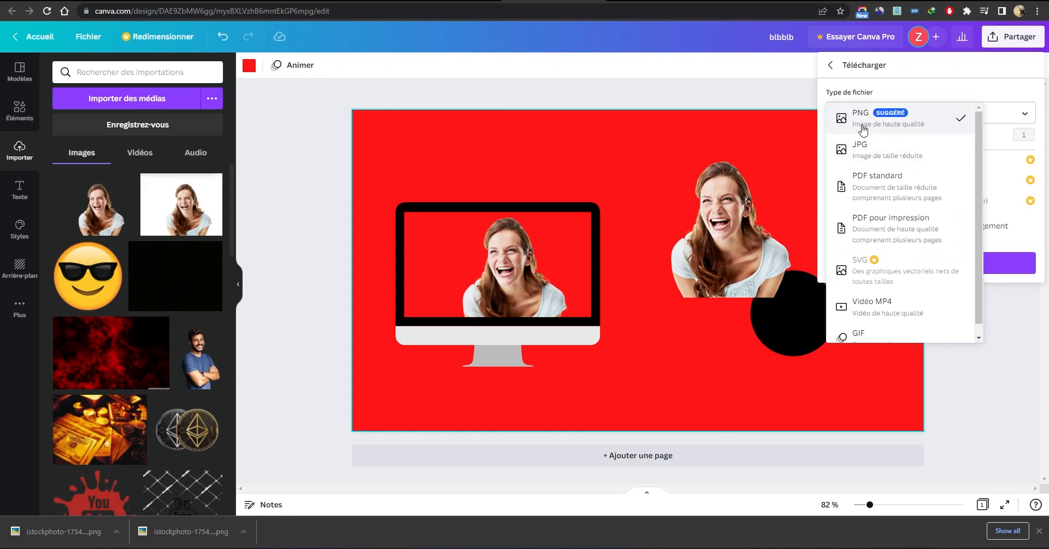
click(972, 96)
click(929, 272)
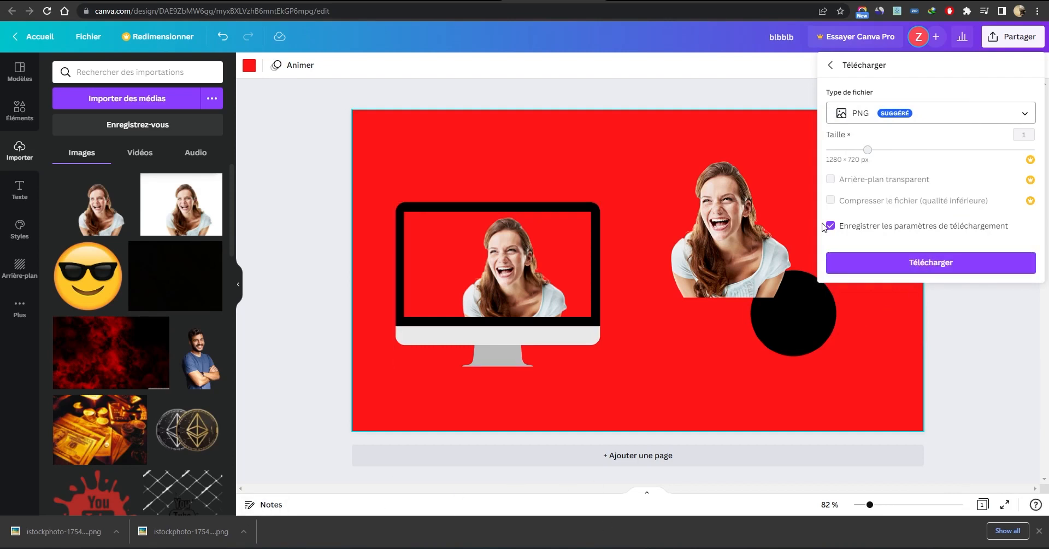
click(738, 83)
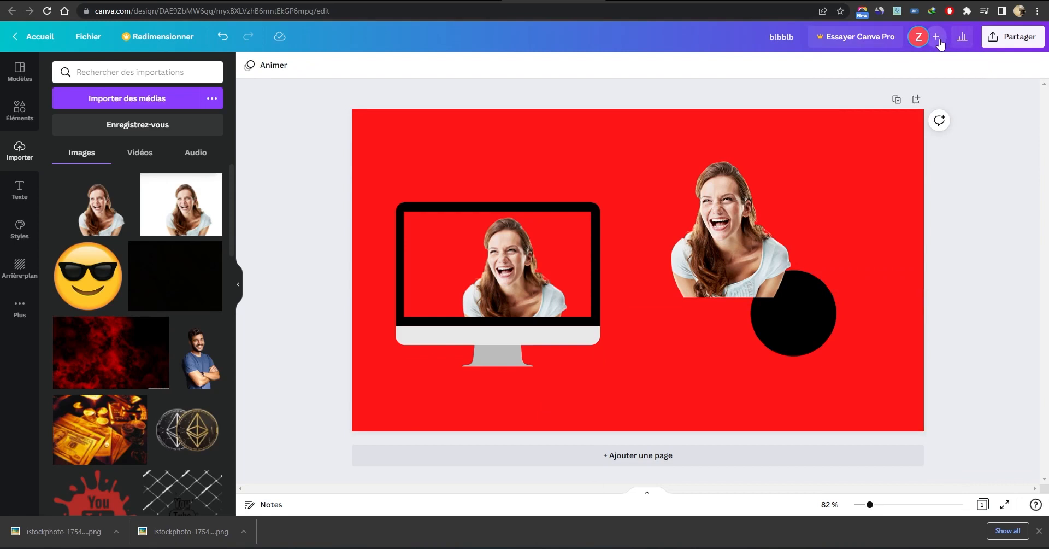
Review the social networks on which the design can be shared
click(1003, 40)
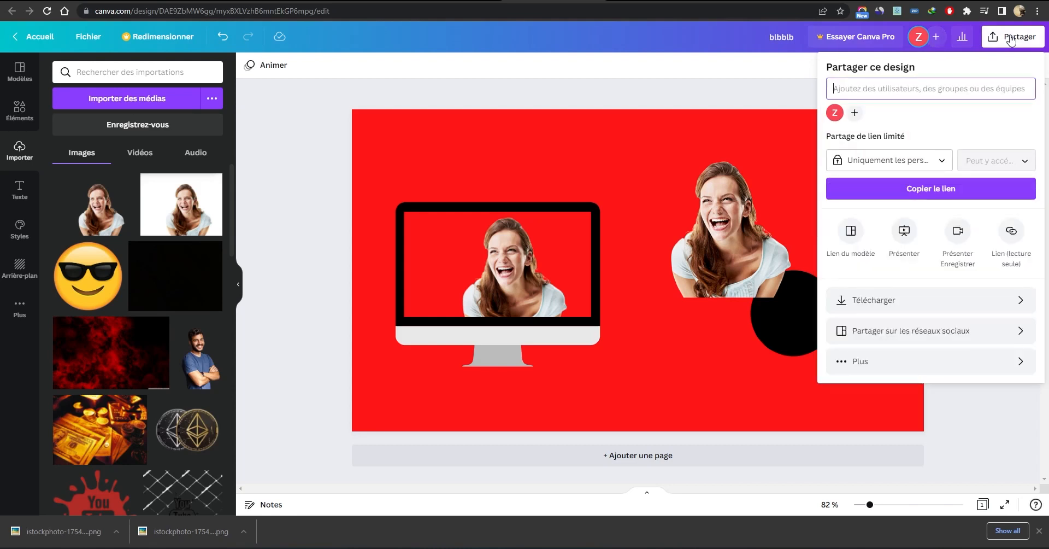
click(1028, 334)
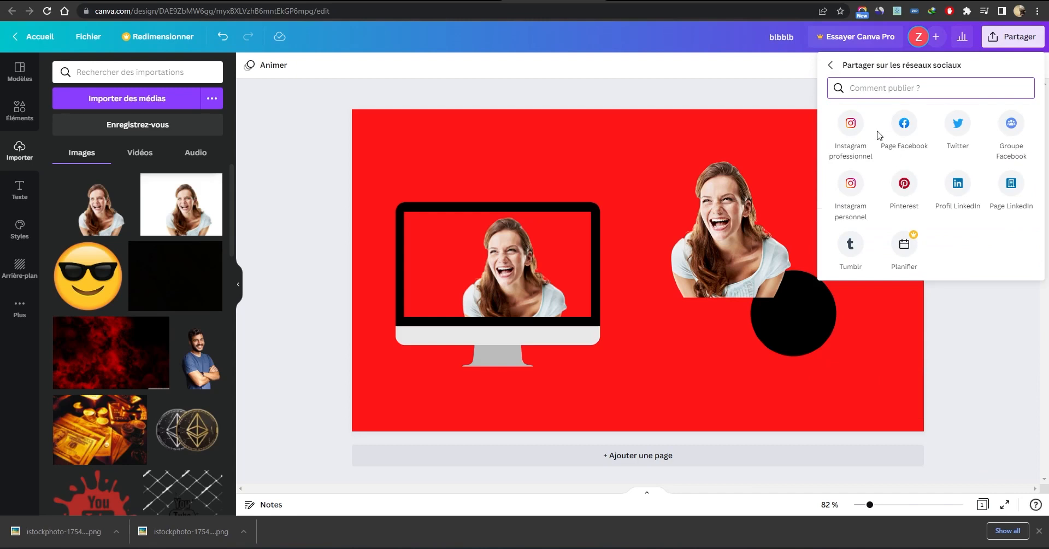
click(286, 118)
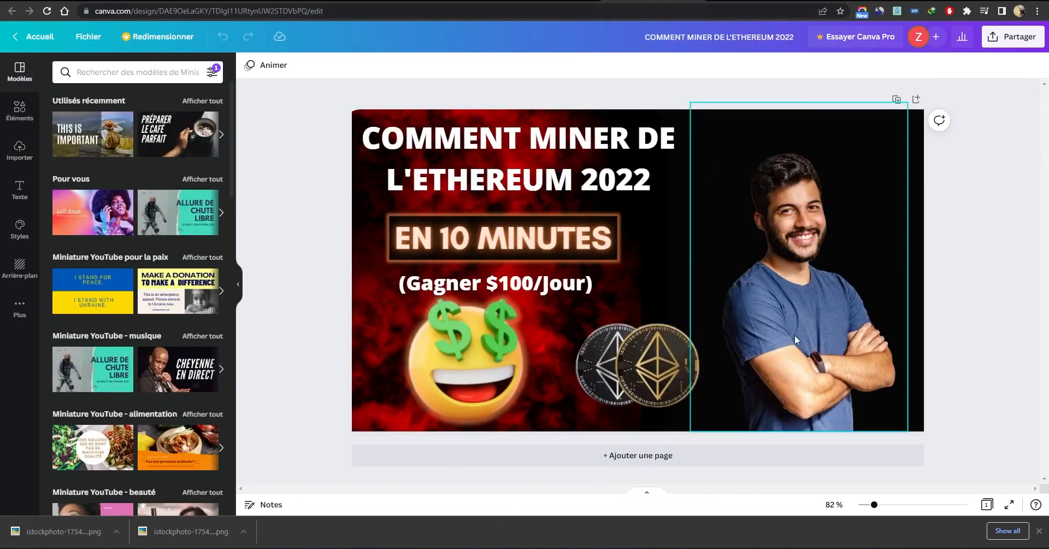
Select the man's photo in the COMMENT MINER DE L'ETHEREUM 2022 design
click(795, 339)
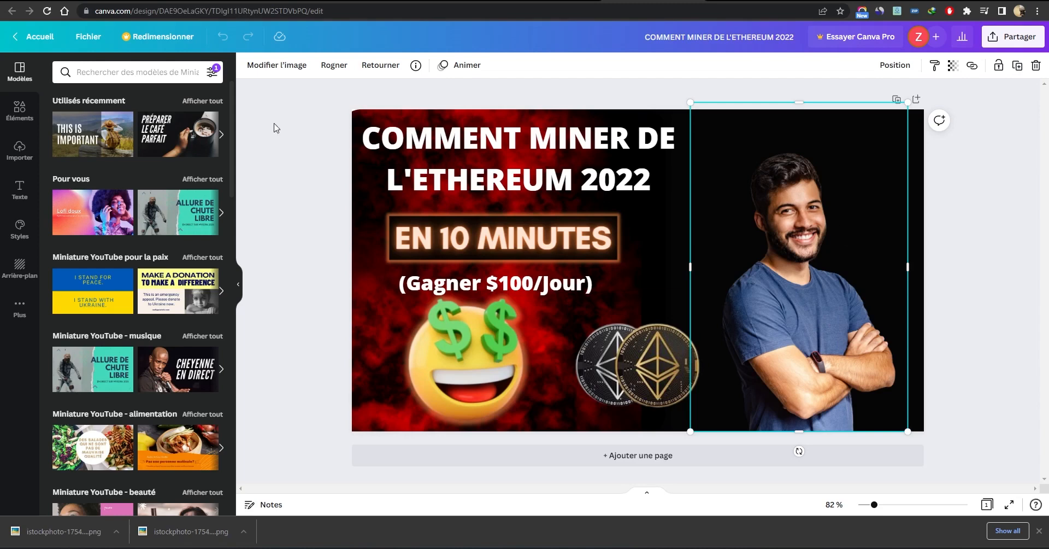
Add a Brillance shadow to the man's photo, trying green and settling on white for its color
click(292, 68)
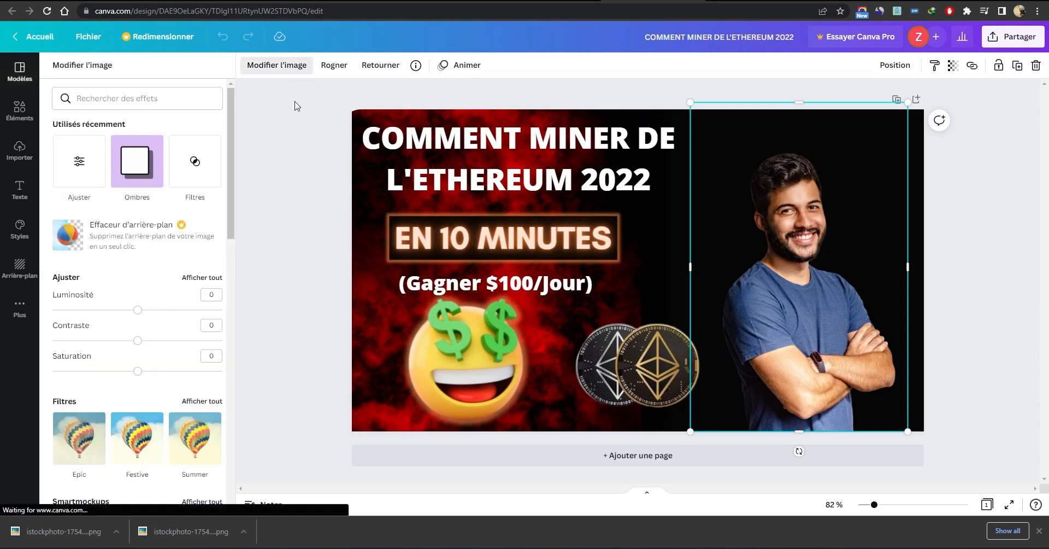
click(141, 174)
click(137, 114)
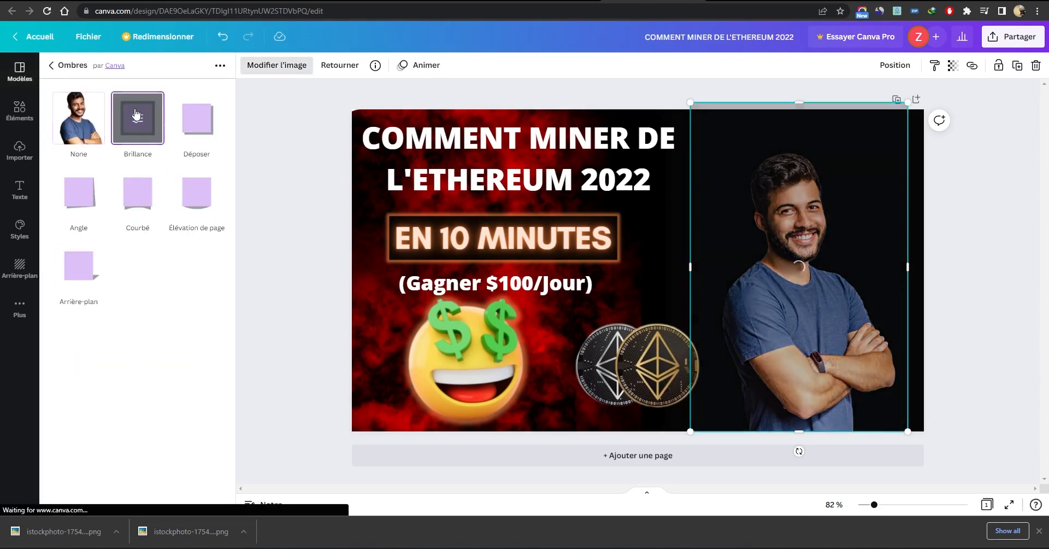
click(138, 114)
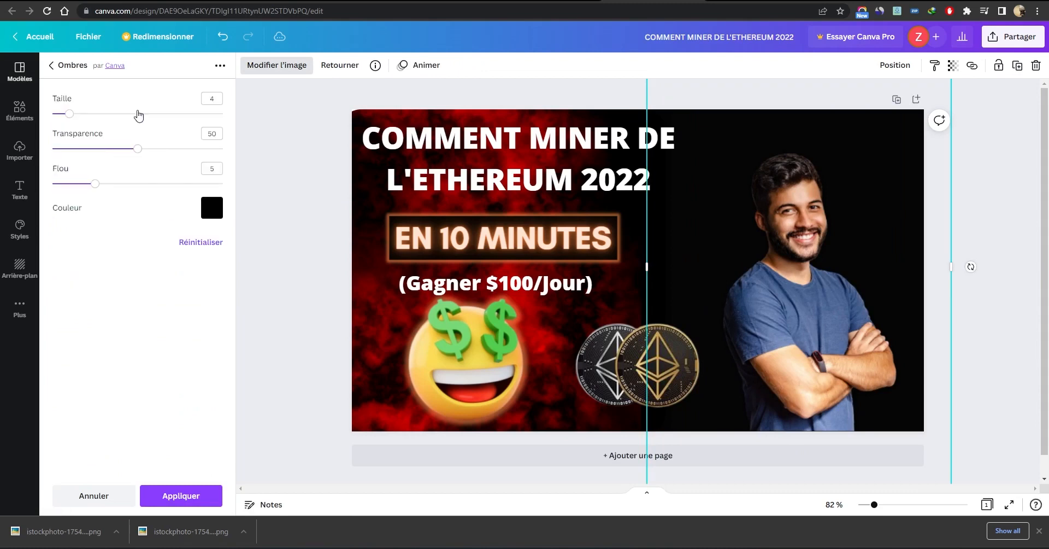
click(211, 213)
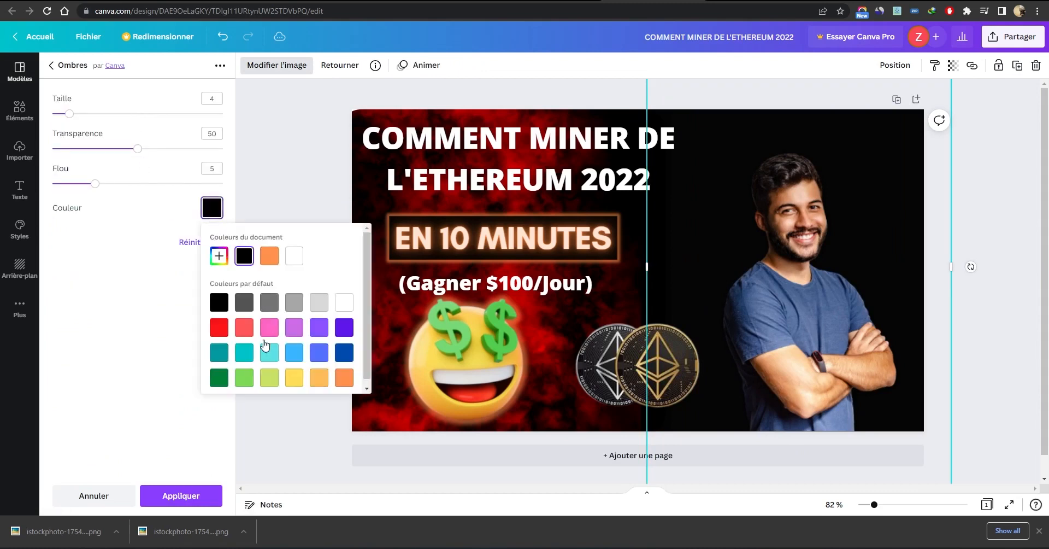
click(244, 378)
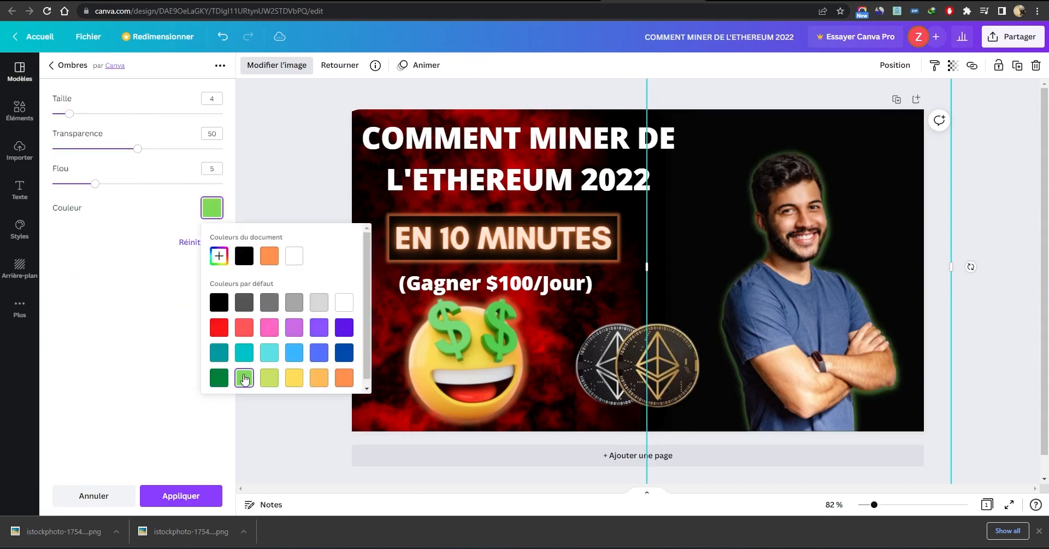
click(295, 256)
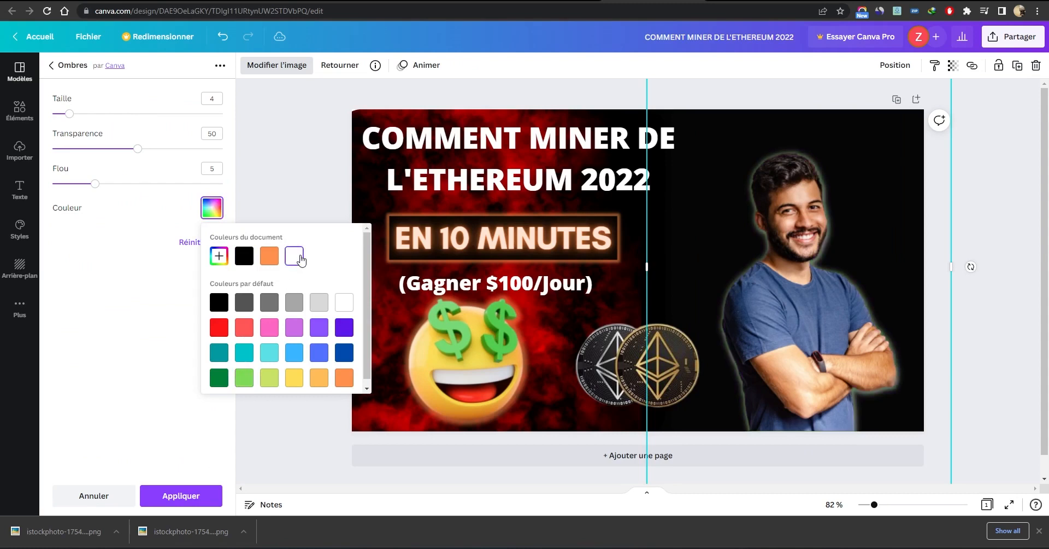
Set the shadow's blur to 10, transparency to 60 and size to 9, and apply it to the man's photo
click(110, 209)
drag(97, 189, 132, 191)
mouse_move(136, 149)
mouse_down()
mouse_move(185, 149)
mouse_move(138, 148)
mouse_move(156, 150)
mouse_up()
drag(72, 115, 94, 125)
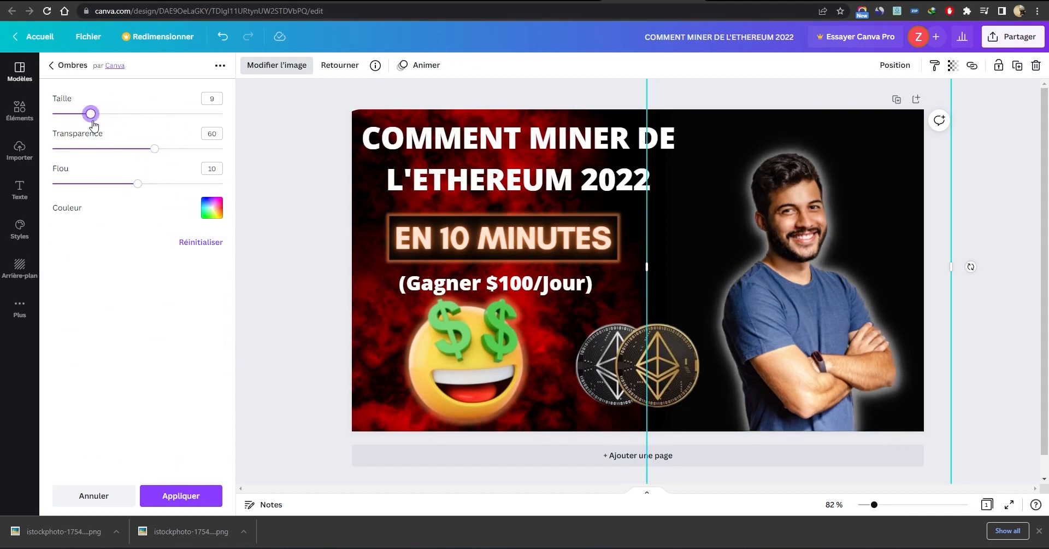
click(174, 495)
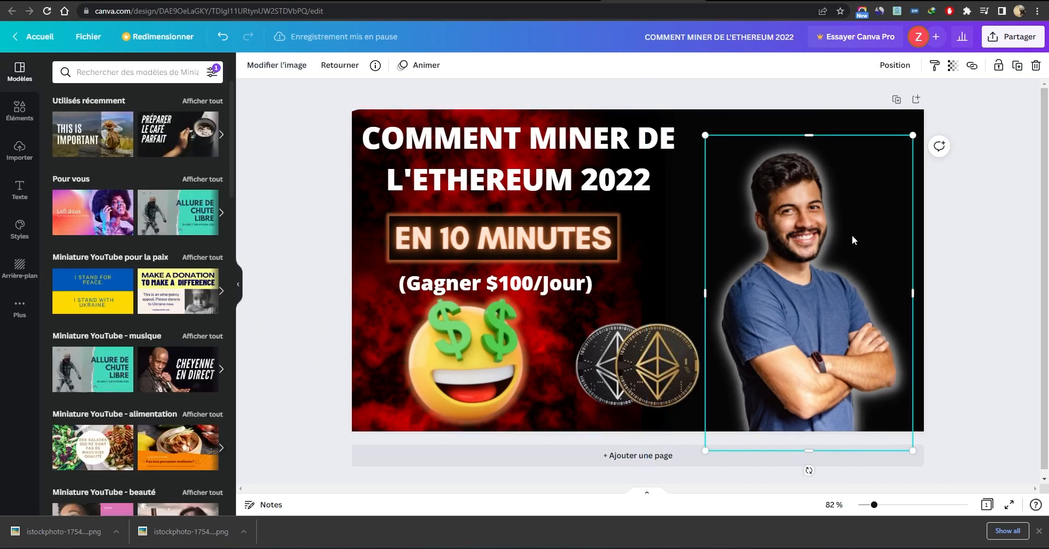
click(953, 258)
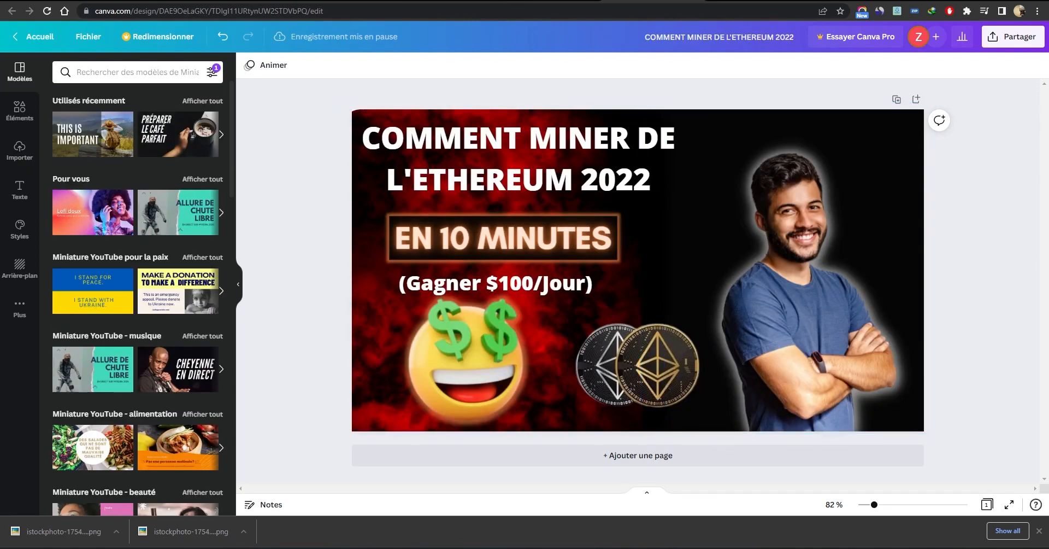
Open the library of graphic elements for the thumbnail design
click(19, 114)
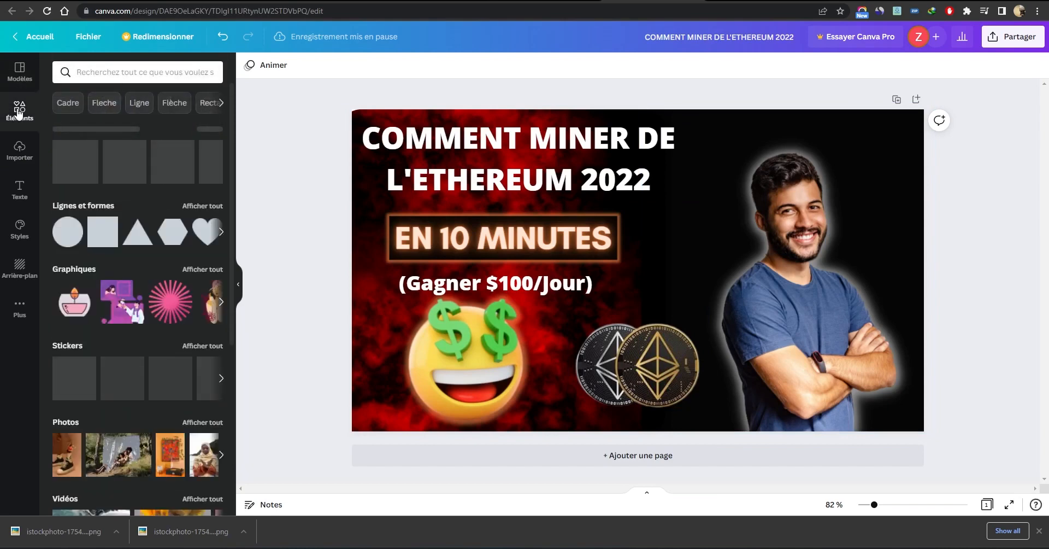